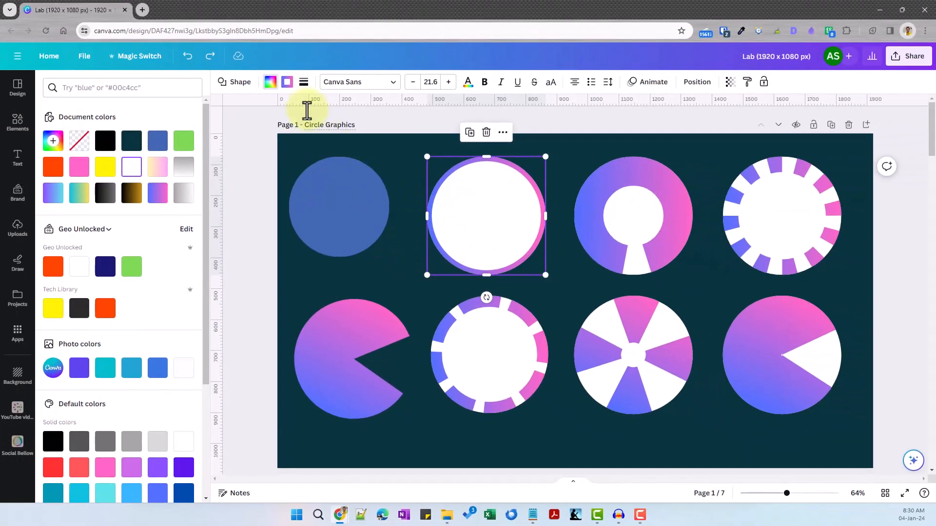
# Inspect the border colour, line style and weight of the white circle with the thin gradient ring.
pyautogui.click(287, 84)
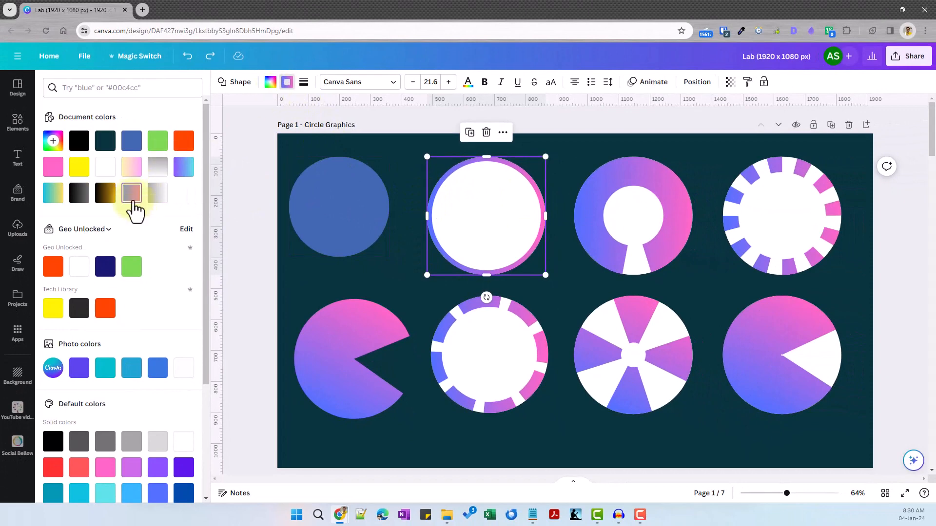
pyautogui.scroll(-3, 119, 305)
pyautogui.scroll(3, 130, 392)
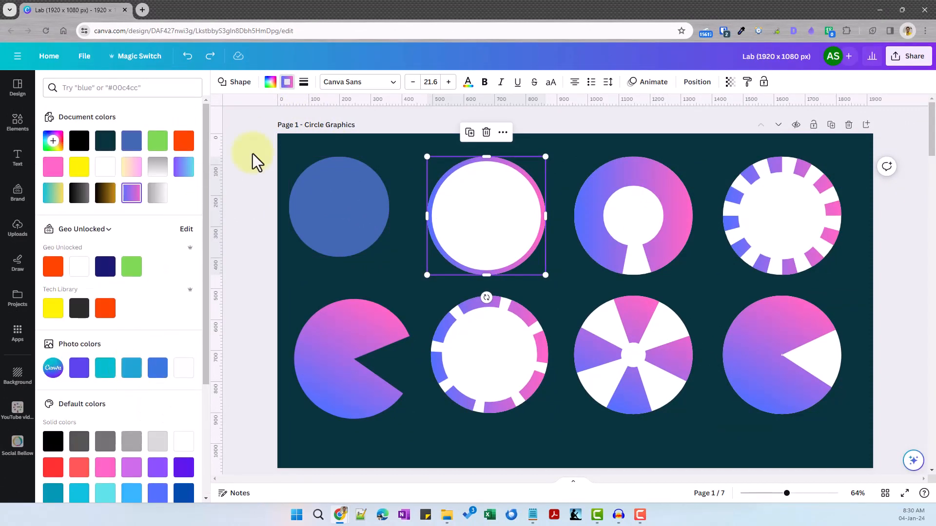
pyautogui.click(303, 86)
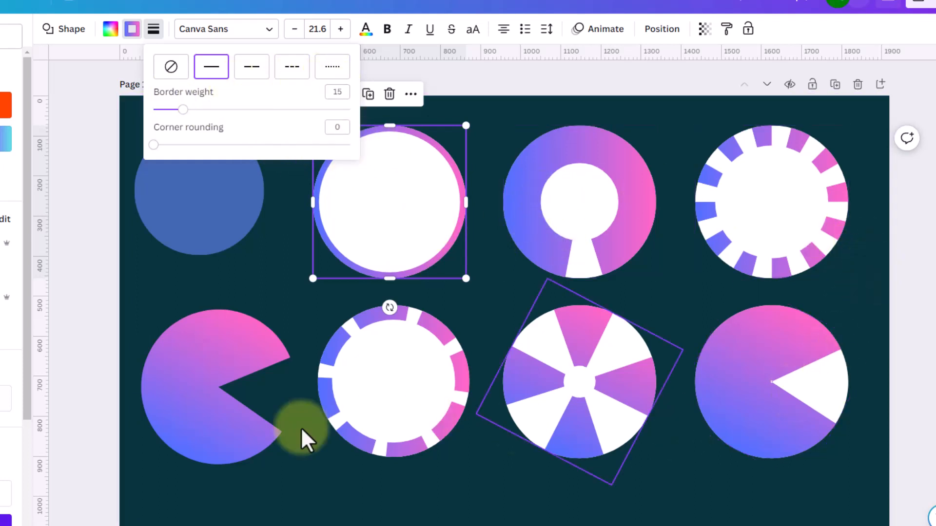
# Inspect the border style and weight settings of the other gradient circle graphics on the Circle Graphics page.
pyautogui.click(579, 211)
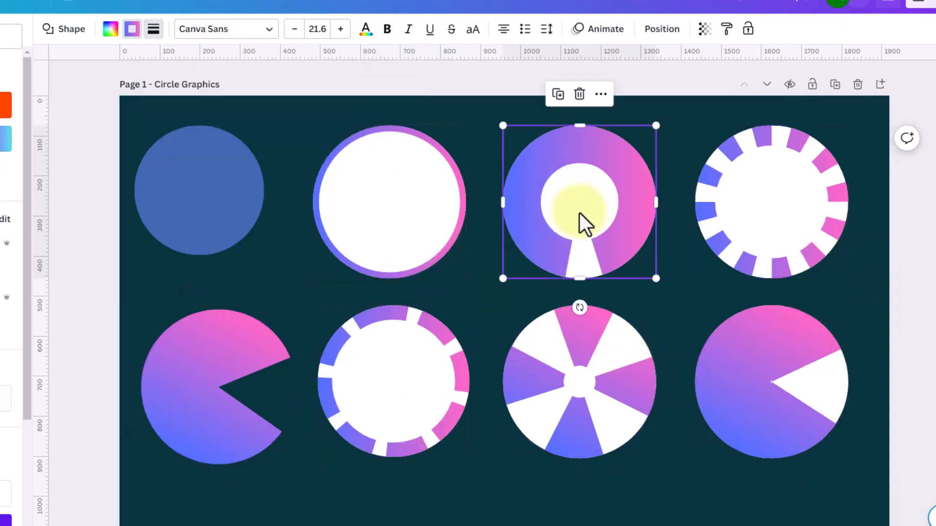
pyautogui.click(153, 29)
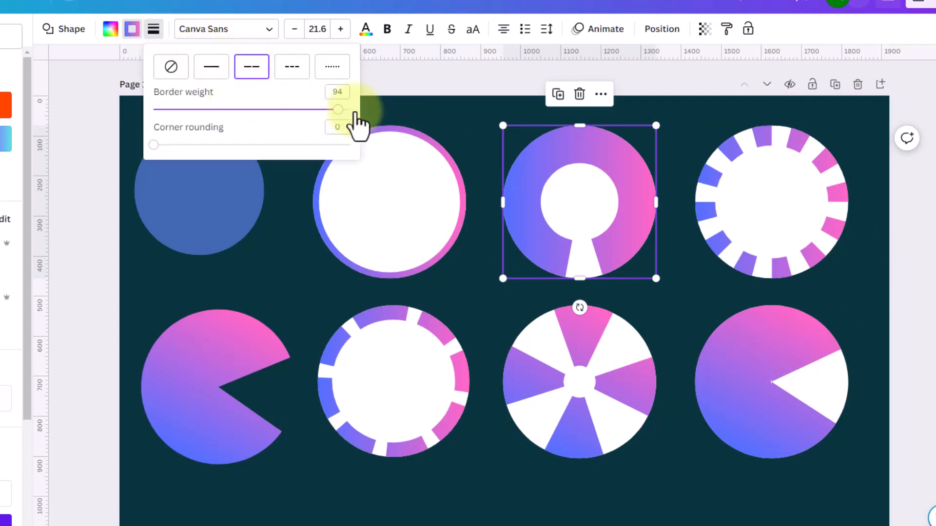
pyautogui.click(699, 190)
pyautogui.click(154, 30)
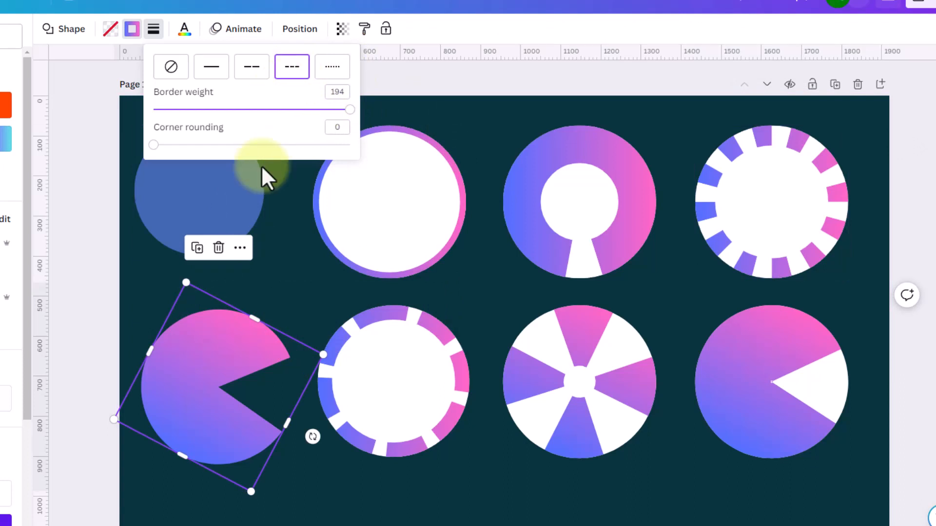
pyautogui.click(361, 322)
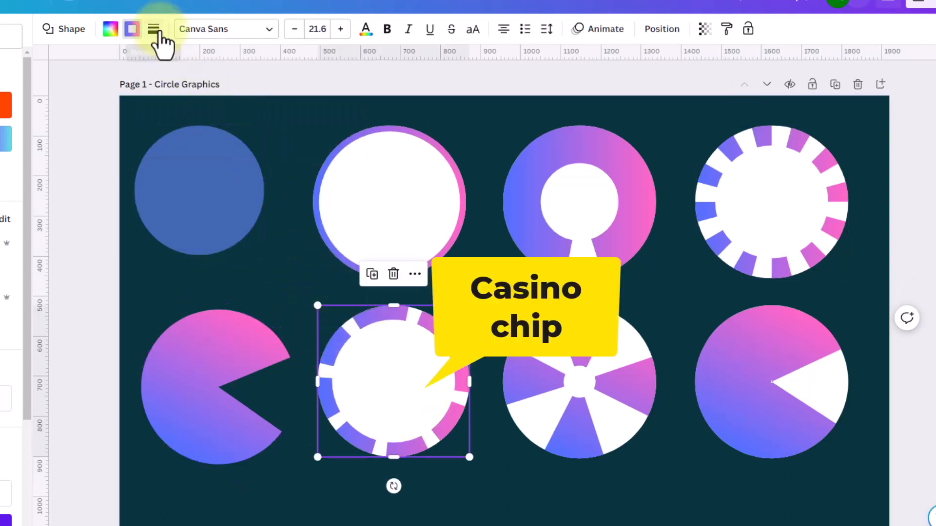
pyautogui.click(153, 30)
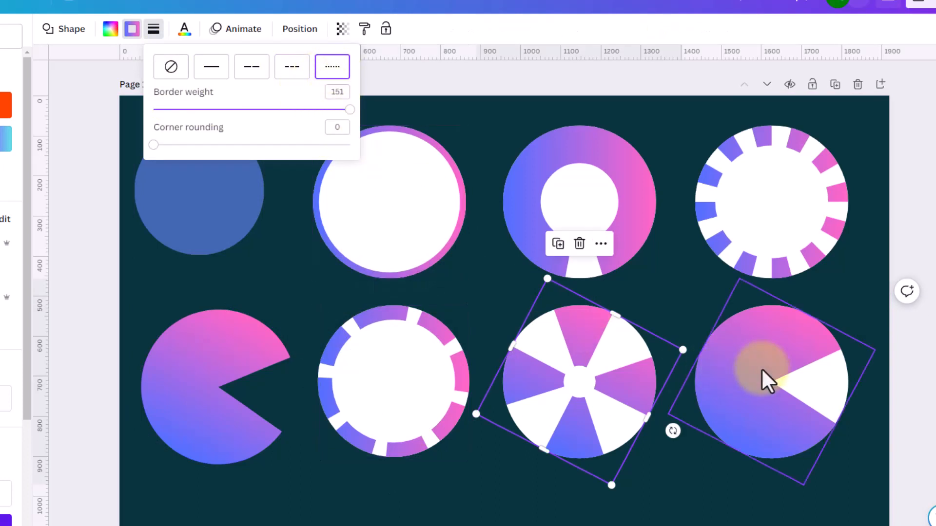
pyautogui.click(766, 378)
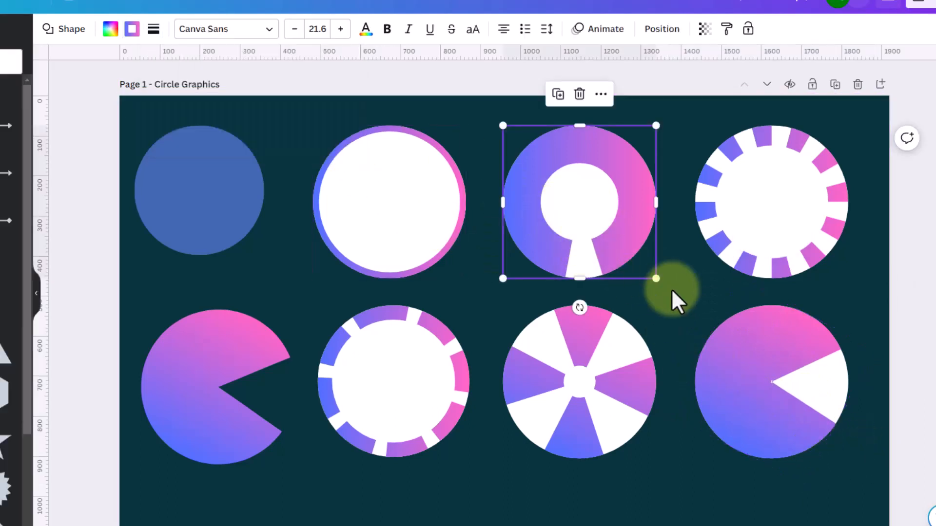
pyautogui.moveTo(656, 278)
pyautogui.mouseDown()
pyautogui.moveTo(583, 211)
pyautogui.moveTo(656, 278)
pyautogui.mouseUp()
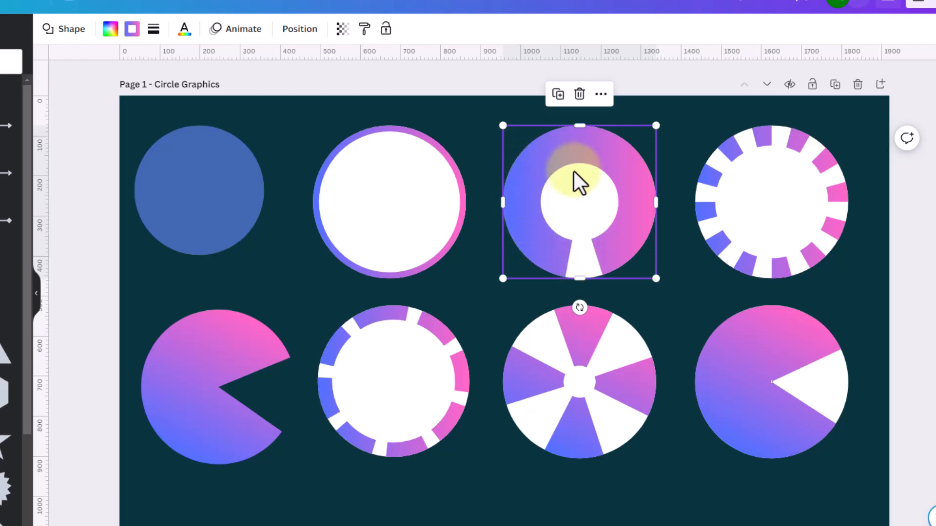
pyautogui.click(386, 377)
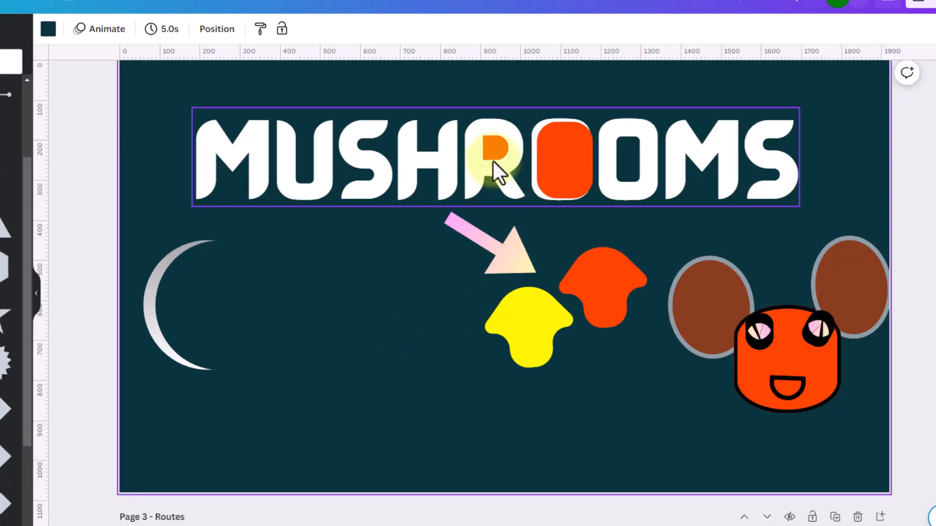
# Move the small orange rounded shape out of the letter R in MUSHROOMS and put it back into the opening.
pyautogui.moveTo(501, 156); pyautogui.dragTo(419, 257)
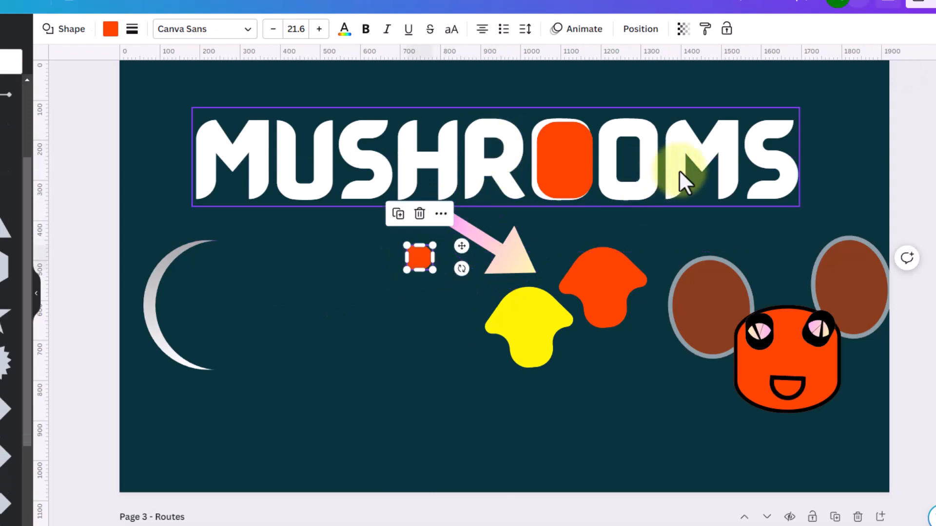
pyautogui.moveTo(422, 262); pyautogui.dragTo(491, 146)
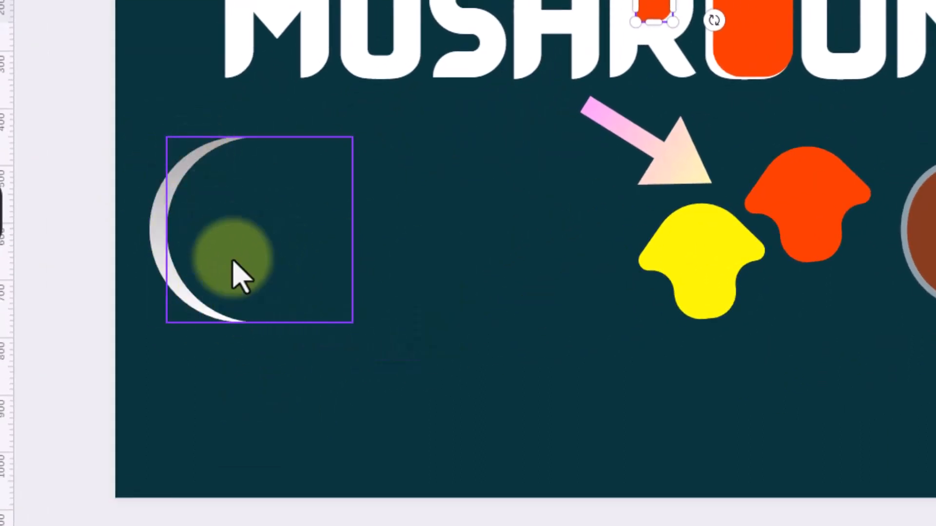
# Move the dark covering circle off the moon and inspect the fill colour of the grey gradient circle beneath.
pyautogui.click(240, 250)
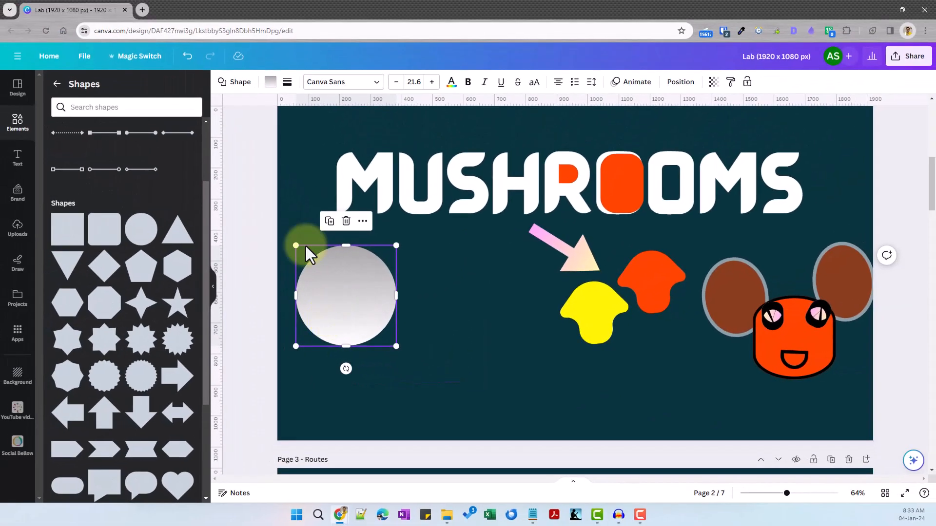
pyautogui.click(270, 82)
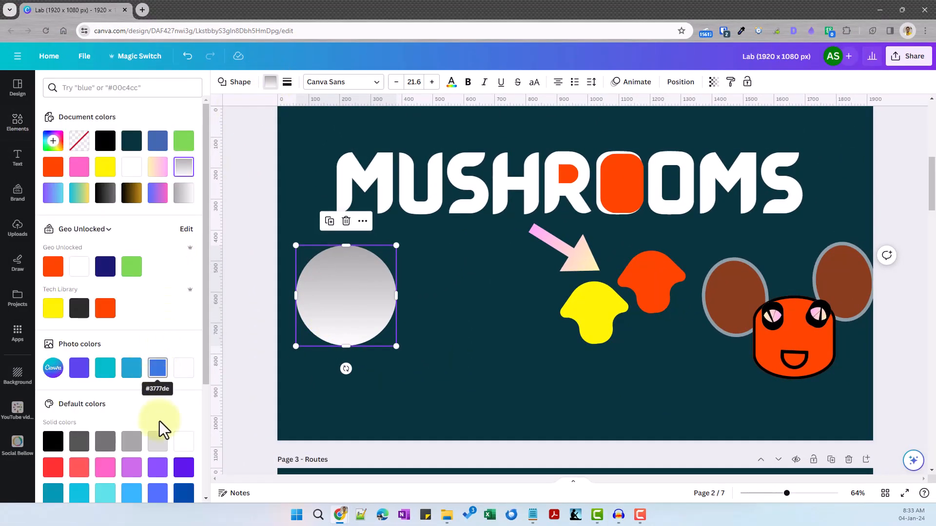
pyautogui.scroll(-3, 178, 412)
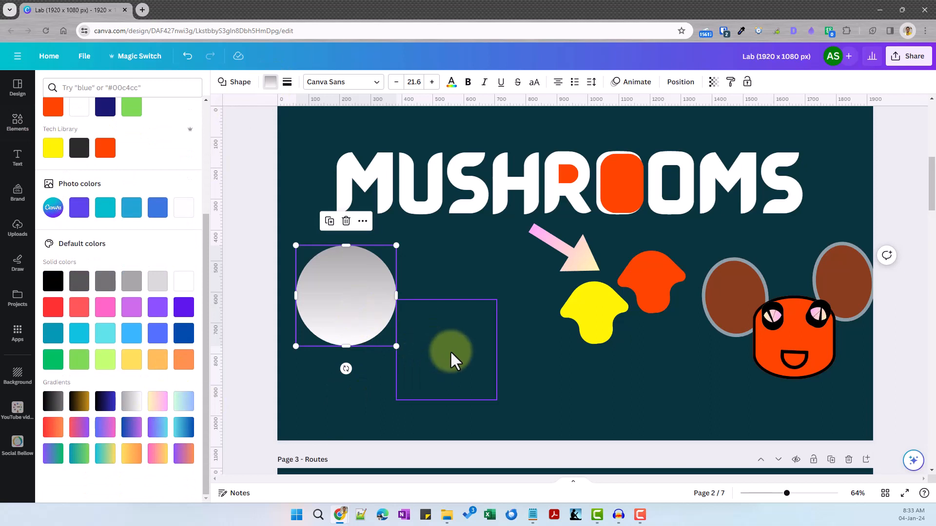
# Place the dark circle over the grey gradient circle, offset slightly up and to the right, to form a tilted crescent moon.
pyautogui.moveTo(449, 351); pyautogui.dragTo(361, 297)
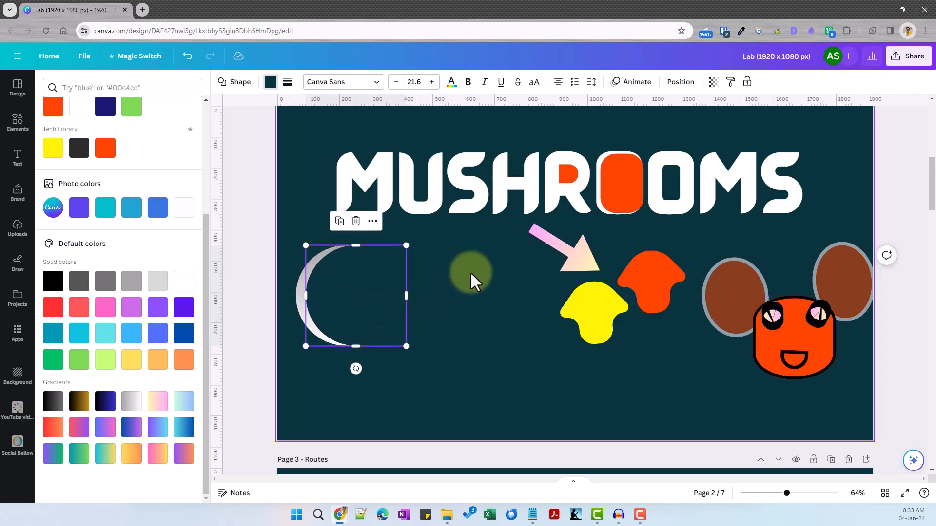
pyautogui.moveTo(365, 292)
pyautogui.mouseDown()
pyautogui.moveTo(382, 295)
pyautogui.moveTo(351, 286)
pyautogui.mouseUp()
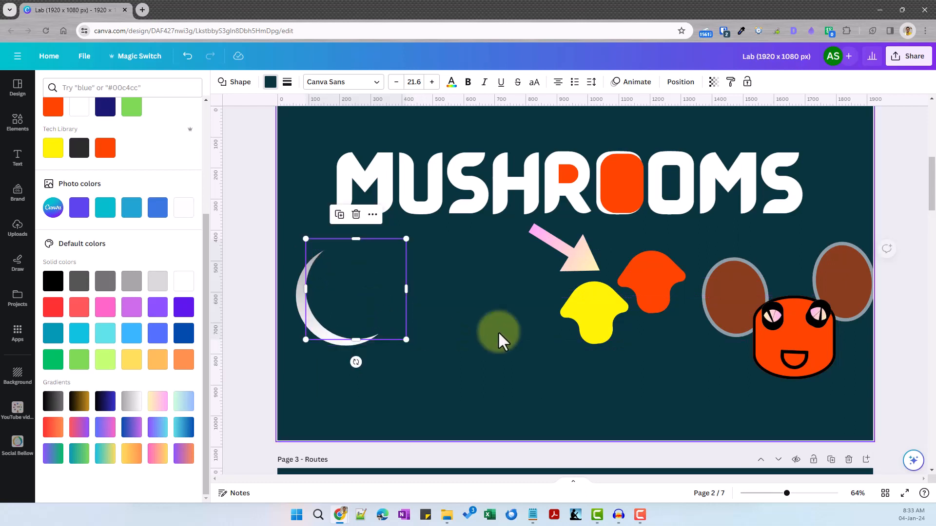
pyautogui.click(498, 367)
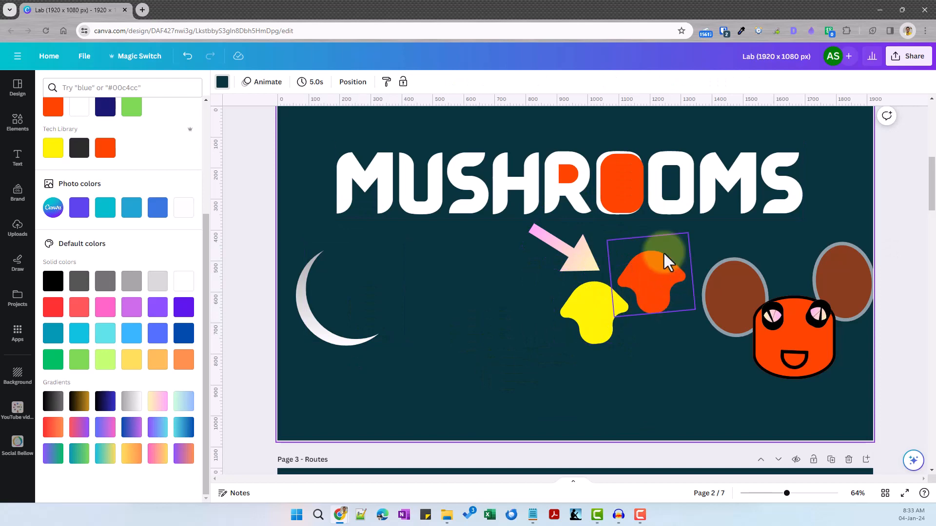
# Shorten the shaft of the pink-yellow gradient arrow and round its corners to start a mushroom shape.
pyautogui.click(559, 247)
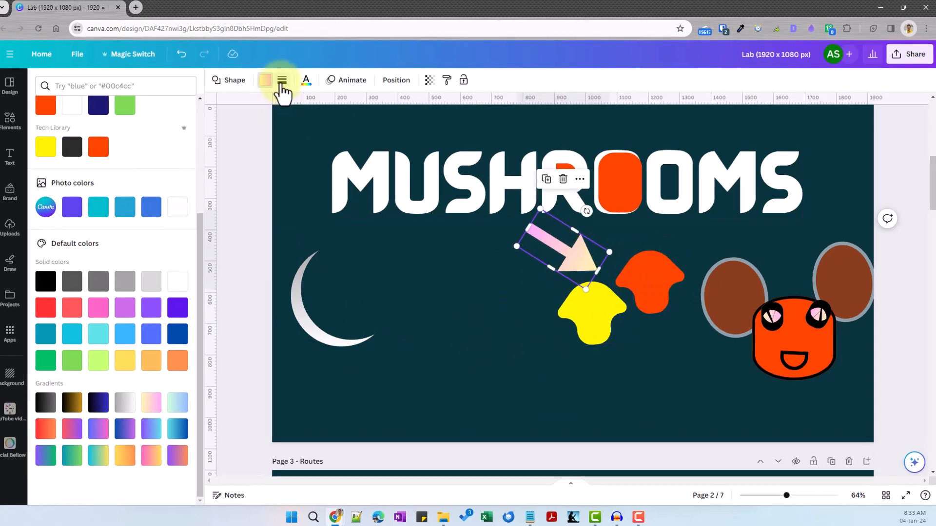
pyautogui.click(285, 83)
pyautogui.click(615, 296)
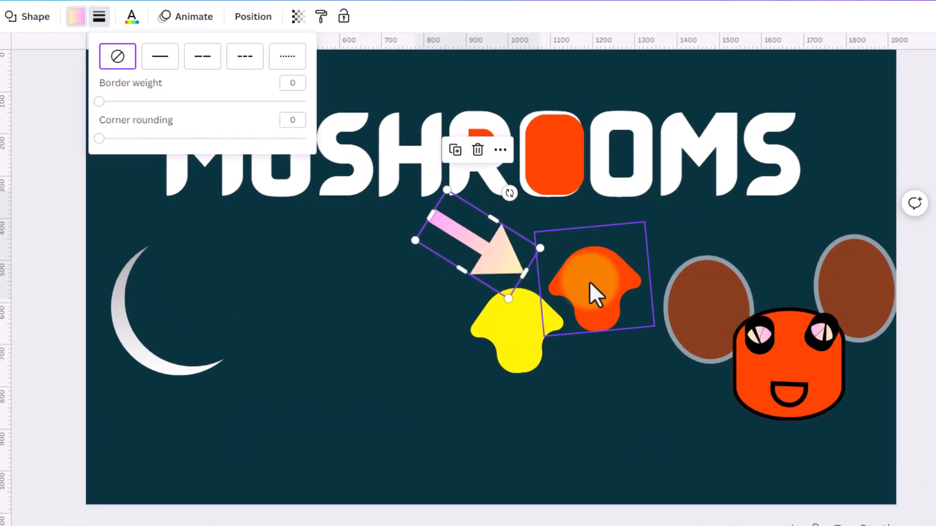
pyautogui.click(441, 322)
pyautogui.click(471, 263)
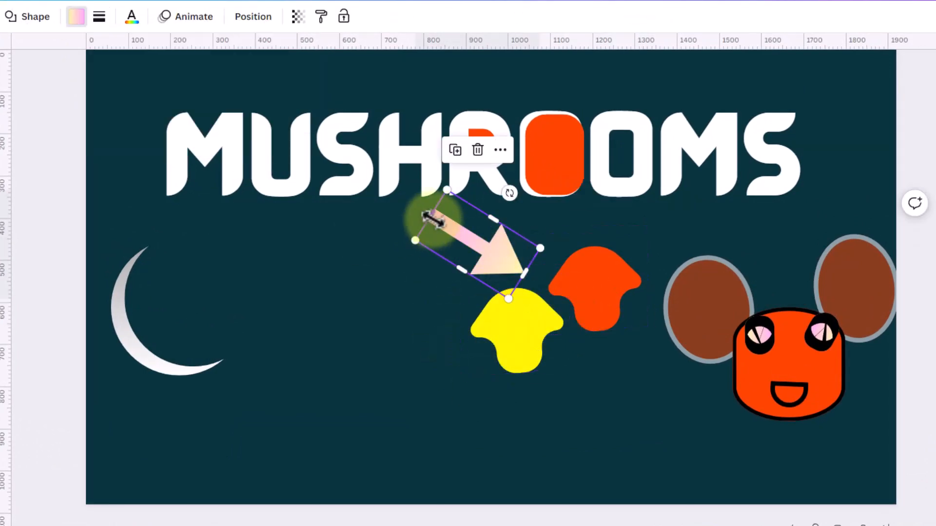
pyautogui.moveTo(431, 216); pyautogui.dragTo(471, 234)
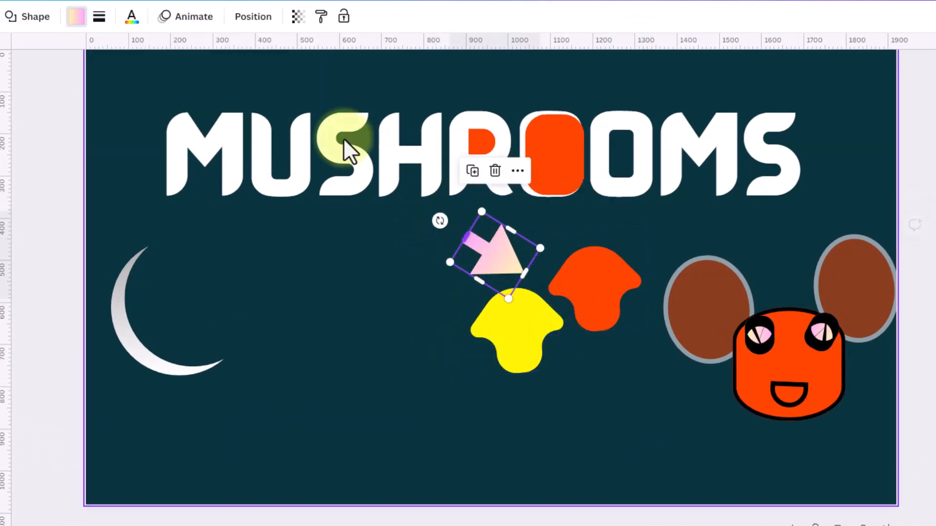
pyautogui.click(99, 16)
pyautogui.moveTo(100, 139); pyautogui.dragTo(461, 230)
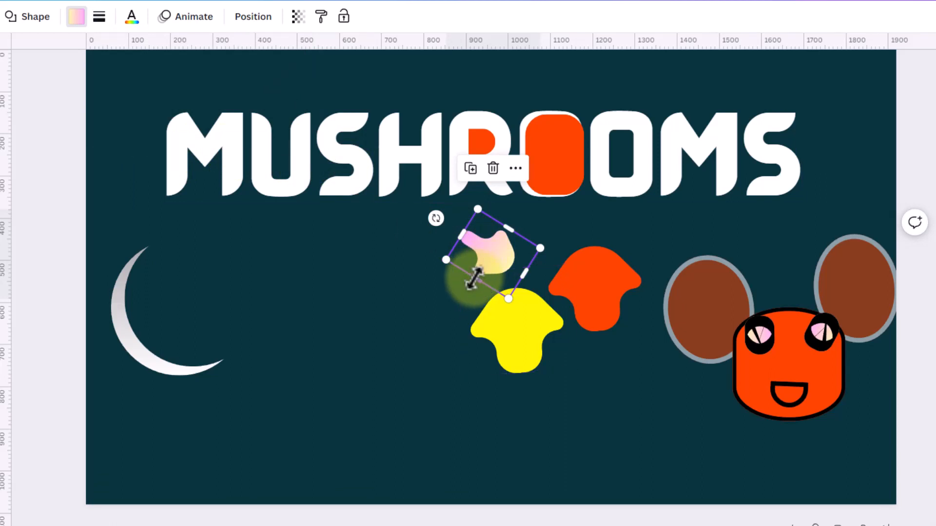
# Widen the rounded gradient arrow, rotate it upright and place it beside the yellow mushroom.
pyautogui.moveTo(473, 279); pyautogui.dragTo(387, 341)
pyautogui.moveTo(334, 301); pyautogui.dragTo(383, 394)
pyautogui.click(707, 418)
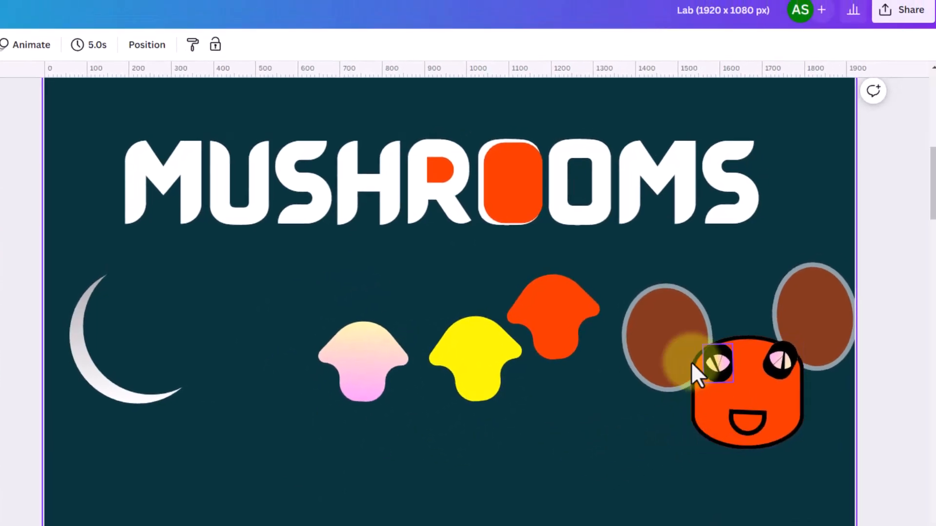
# Move the mouse's right ear over the left ear so they overlap, and return it to the right side of the face.
pyautogui.click(655, 337)
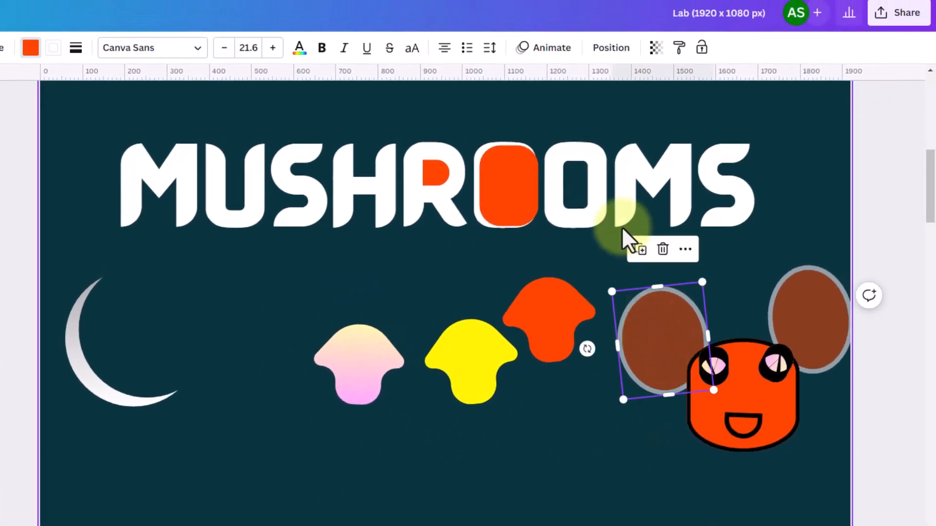
pyautogui.click(814, 303)
pyautogui.moveTo(795, 313); pyautogui.dragTo(688, 287)
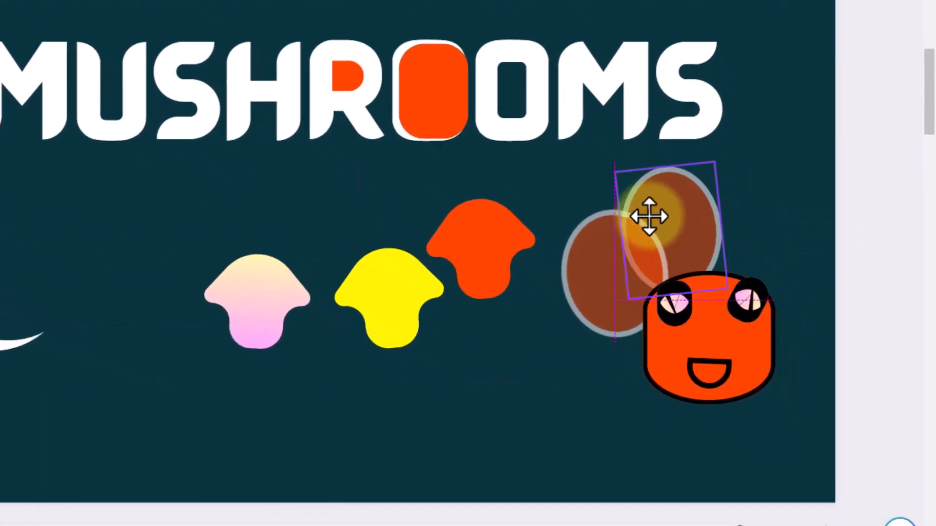
pyautogui.moveTo(649, 216); pyautogui.dragTo(632, 201)
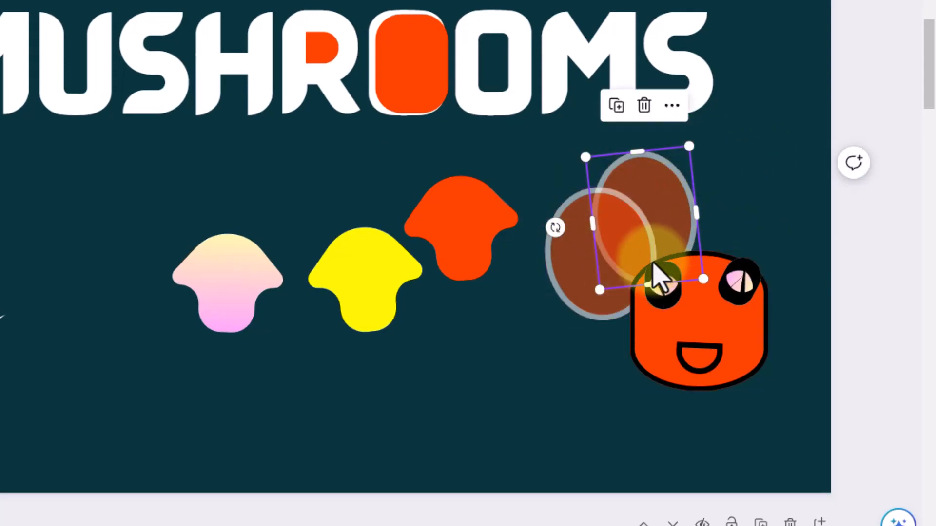
pyautogui.moveTo(642, 278); pyautogui.dragTo(785, 211)
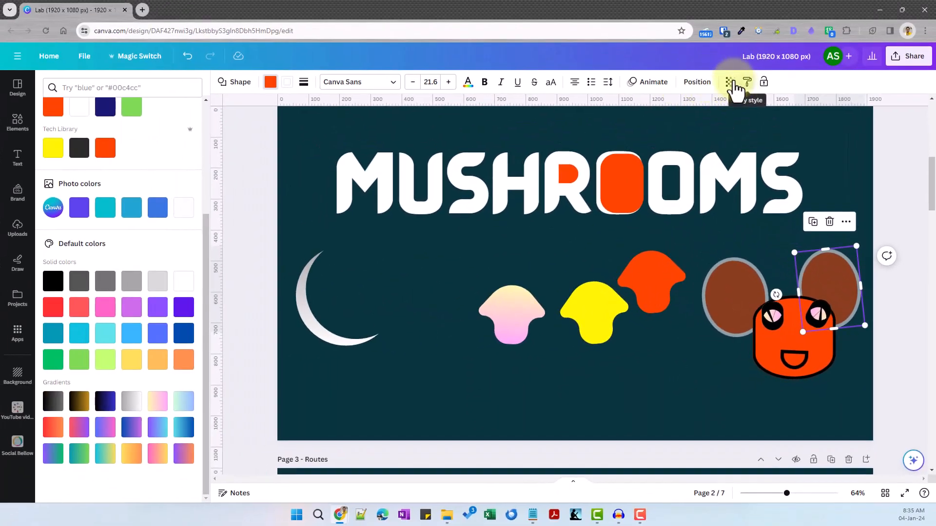
# Examine the transparency setting of the mouse's right ear.
pyautogui.click(729, 82)
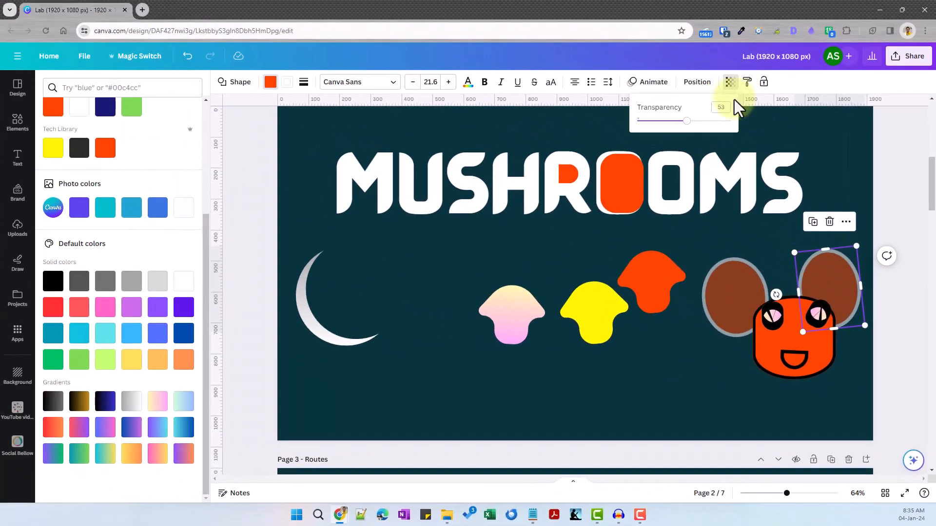
pyautogui.click(773, 283)
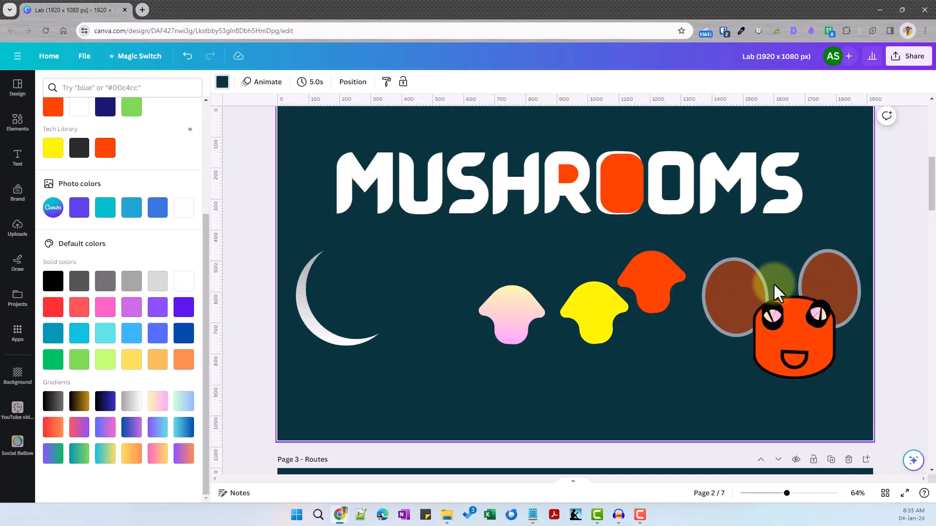
pyautogui.click(738, 289)
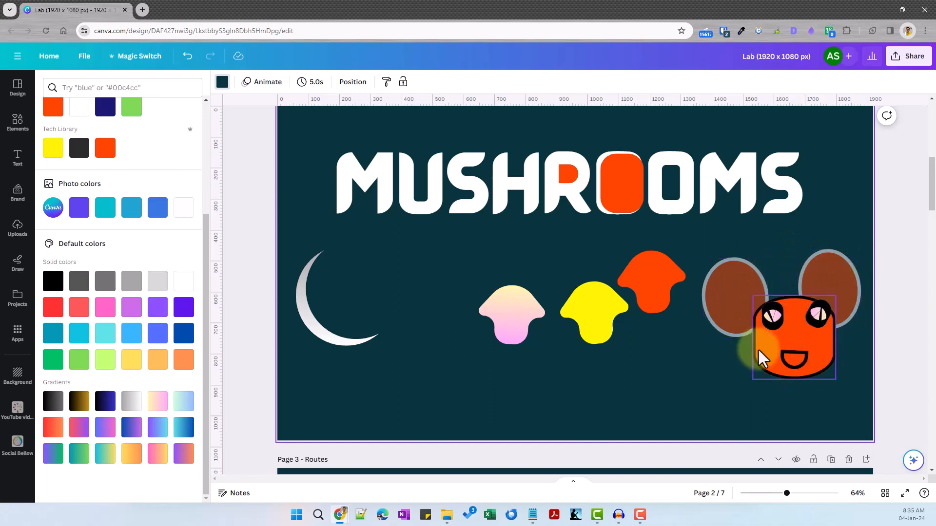
pyautogui.click(745, 310)
pyautogui.click(723, 376)
# Move the left eye off the mouse face to the empty area below the orange mushroom and enlarge it.
pyautogui.moveTo(772, 315); pyautogui.dragTo(663, 332)
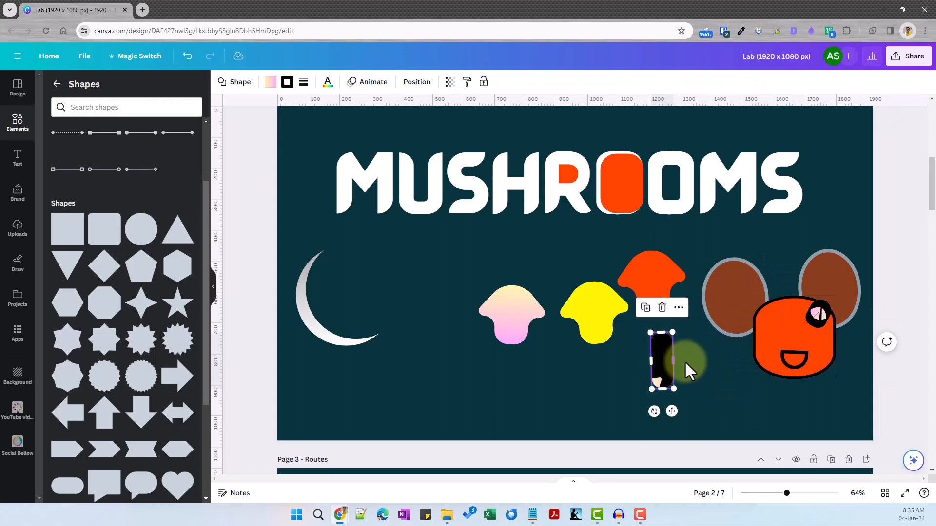
pyautogui.moveTo(685, 364); pyautogui.dragTo(700, 360)
# Remove the thick black dashed border from the detached eye shape, leaving only its gradient fill.
pyautogui.click(288, 82)
pyautogui.click(303, 83)
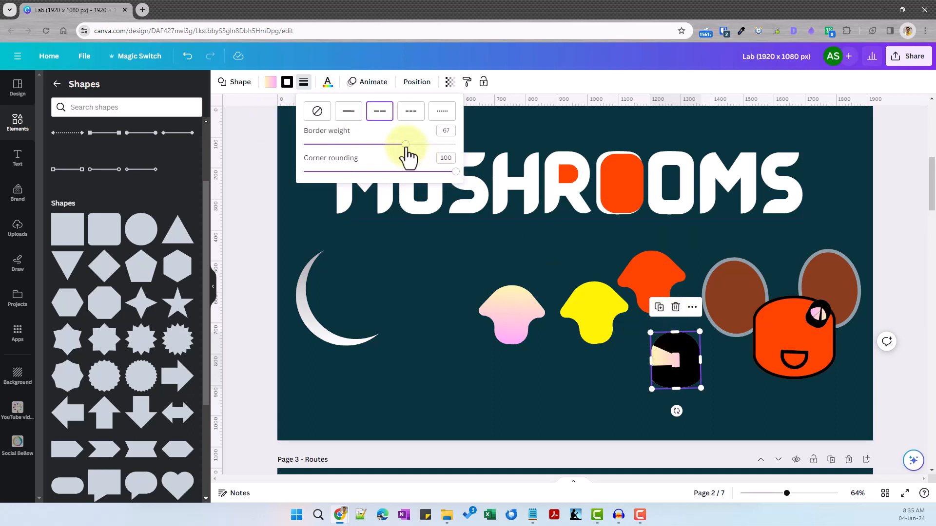
pyautogui.click(317, 112)
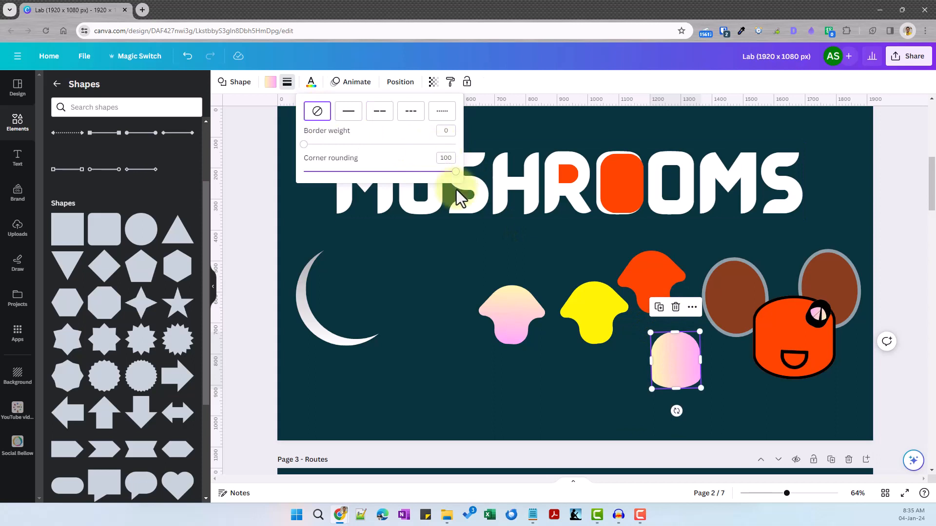
# Set the detached eye shape's corner rounding to 0 and check which base shape it is made from.
pyautogui.moveTo(456, 175); pyautogui.dragTo(286, 178)
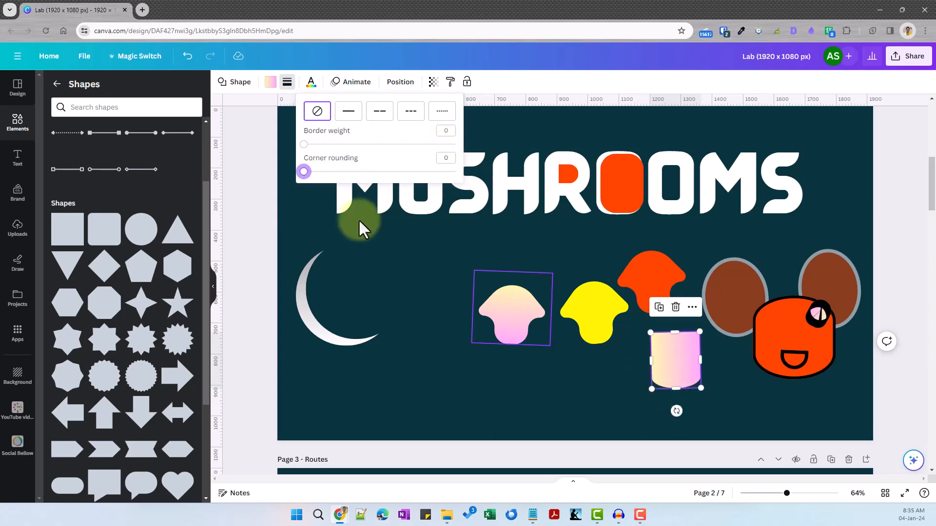
pyautogui.click(234, 82)
pyautogui.scroll(-4, 124, 341)
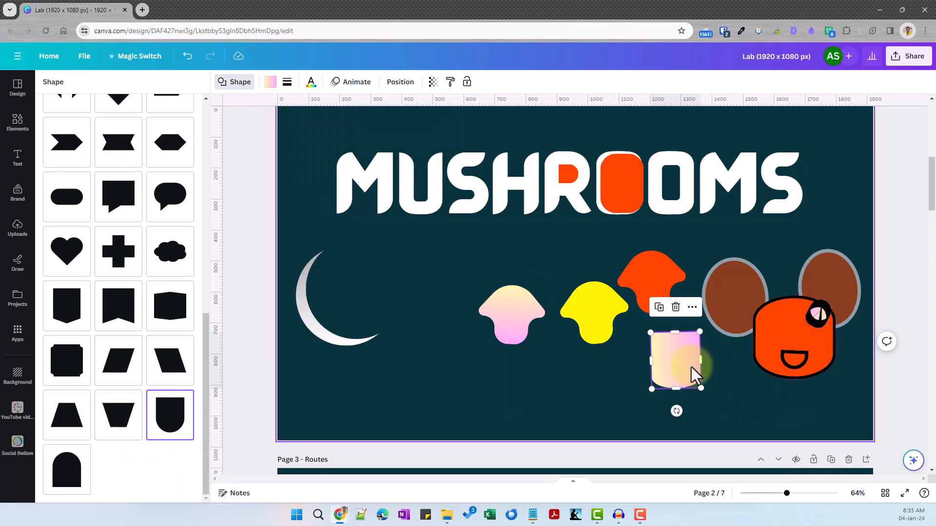
# Undo the changes to the detached eye until it is back in its original place on the mouse face.
pyautogui.click(187, 56)
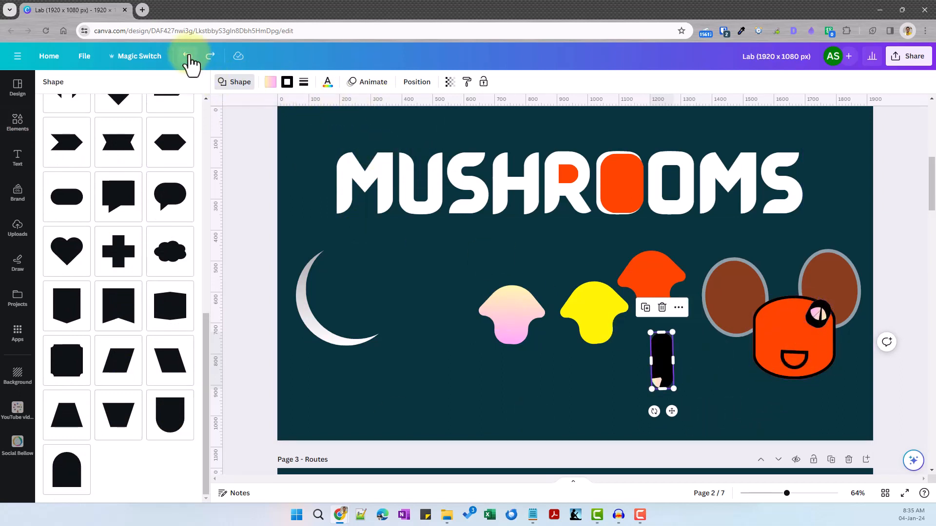
pyautogui.click(187, 56)
pyautogui.click(187, 56)
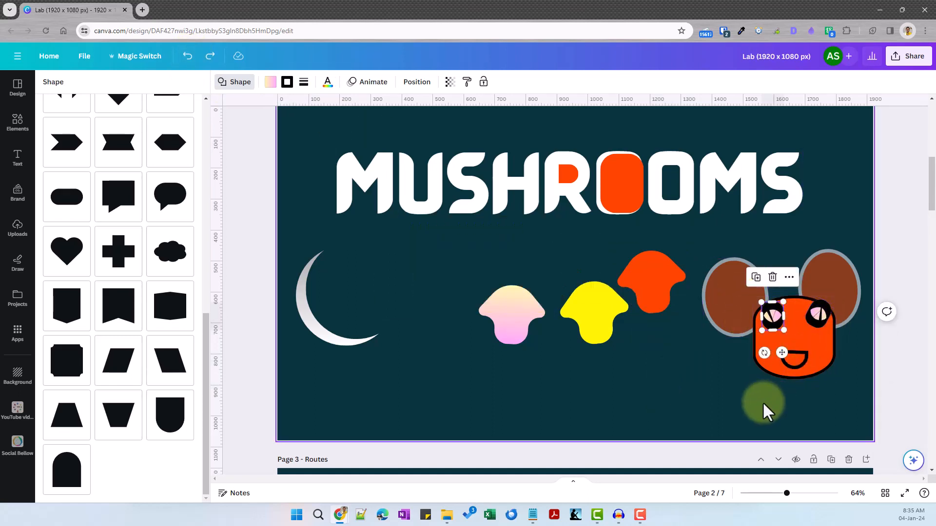
pyautogui.moveTo(790, 361); pyautogui.dragTo(790, 359)
pyautogui.click(839, 388)
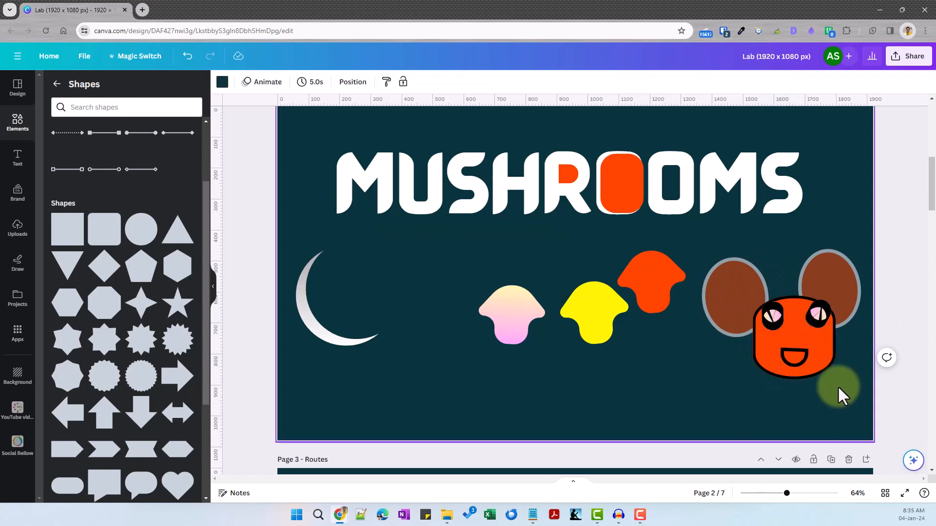
# Check the base shape of the orange dotted-border star on the Routes page and set its corner rounding to 100.
pyautogui.scroll(-5, 536, 293)
pyautogui.click(465, 287)
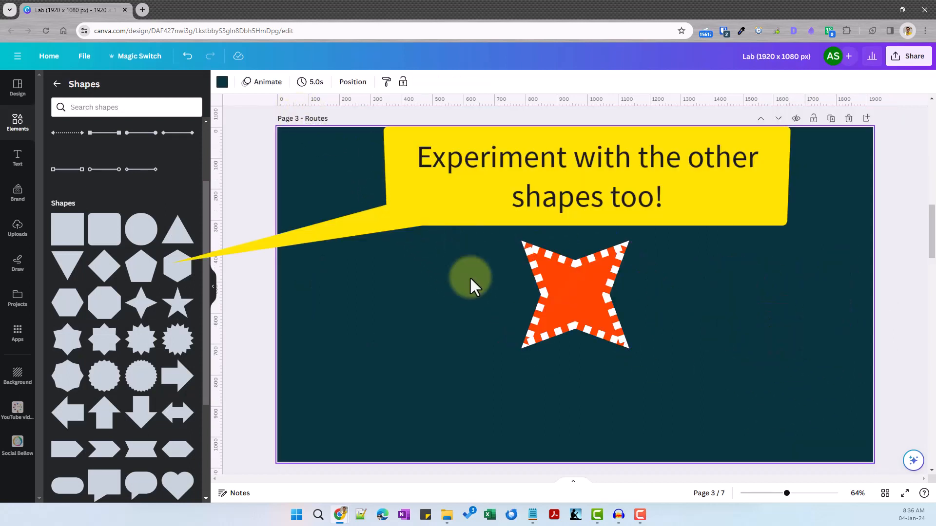
pyautogui.click(582, 300)
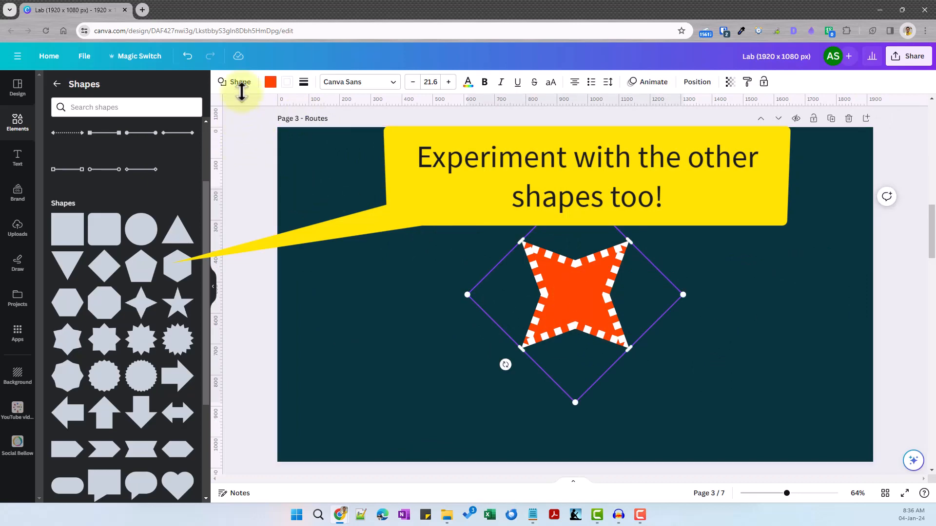
pyautogui.click(241, 91)
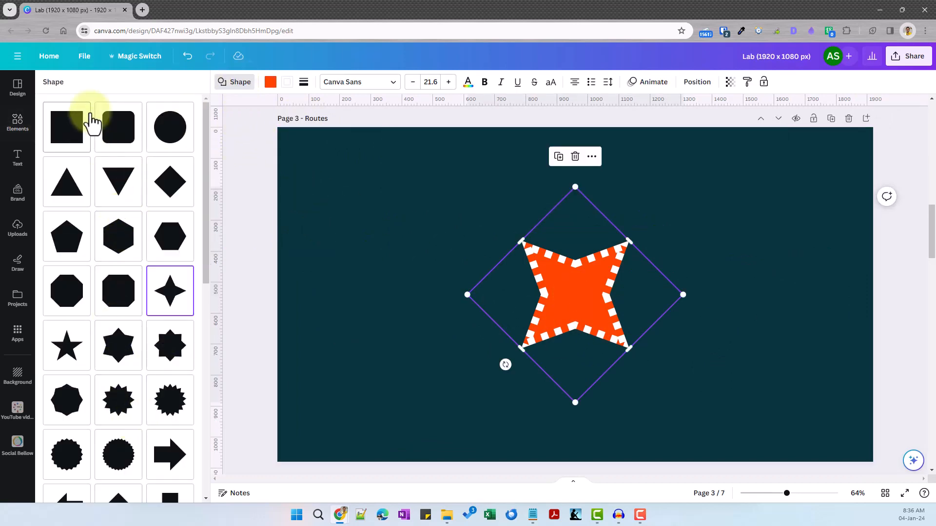
pyautogui.scroll(-10, 113, 292)
pyautogui.scroll(10, 111, 307)
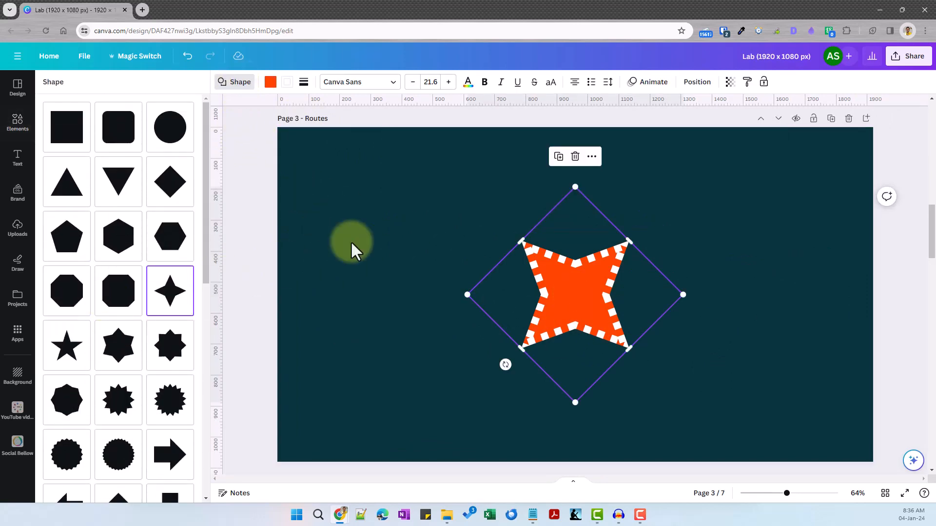
pyautogui.click(304, 82)
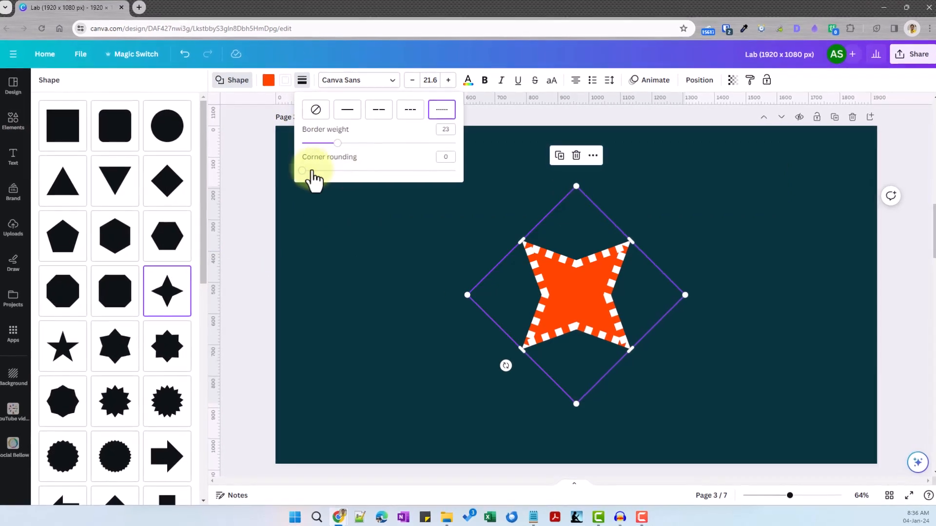
pyautogui.moveTo(313, 176); pyautogui.dragTo(478, 190)
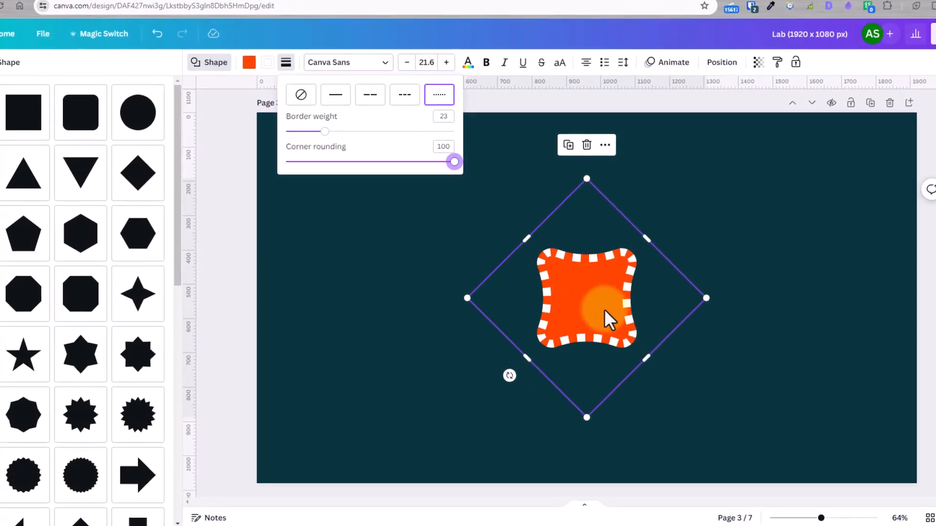
# Enlarge the rounded orange star and rotate it.
pyautogui.moveTo(586, 417); pyautogui.dragTo(592, 462)
pyautogui.moveTo(503, 406); pyautogui.dragTo(469, 256)
pyautogui.click(641, 316)
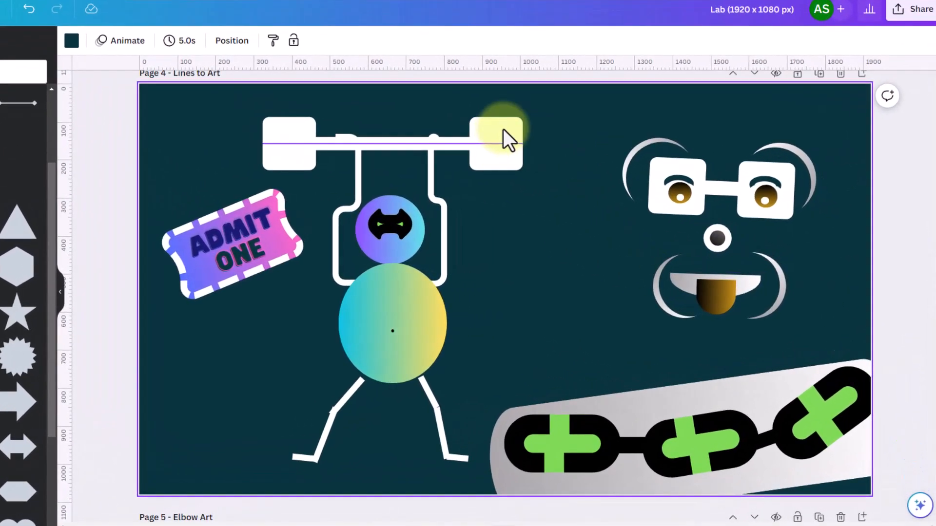
# Add a plain straight line to the Lines to Art page.
pyautogui.click(573, 153)
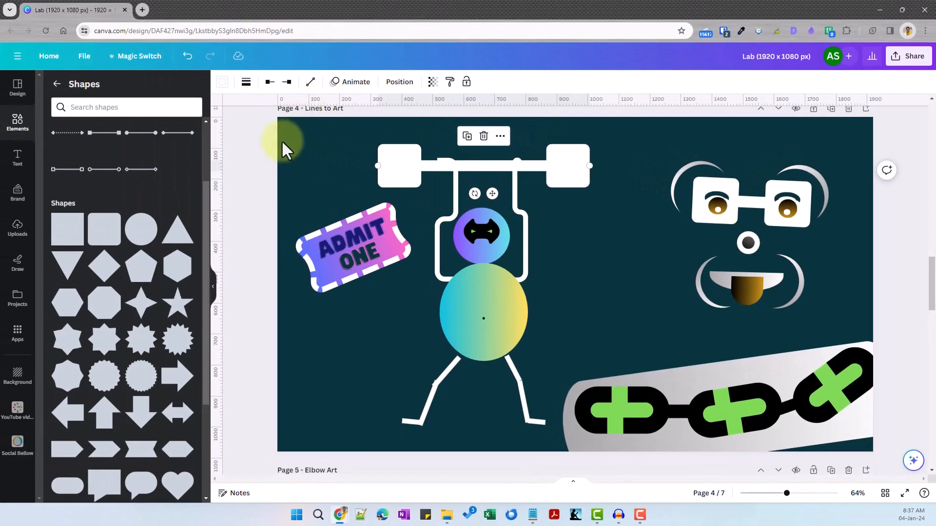
pyautogui.click(281, 185)
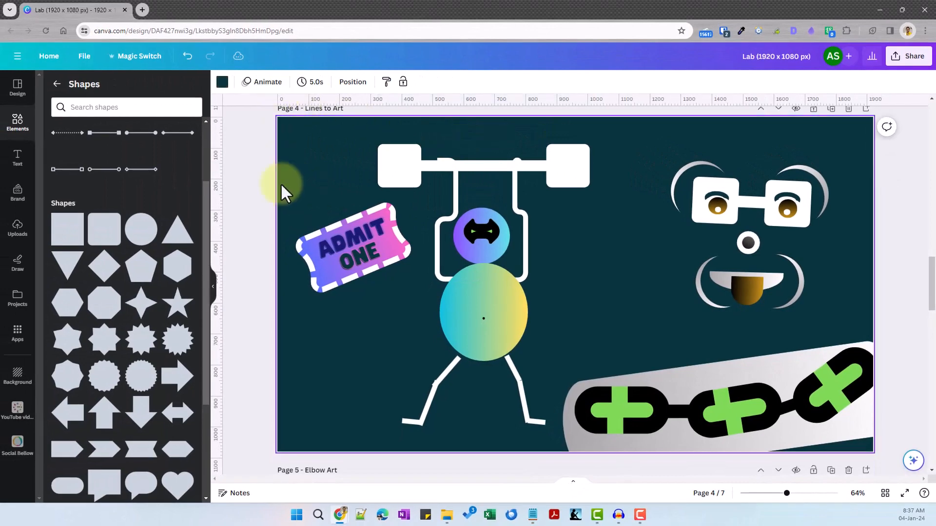
pyautogui.scroll(2, 101, 186)
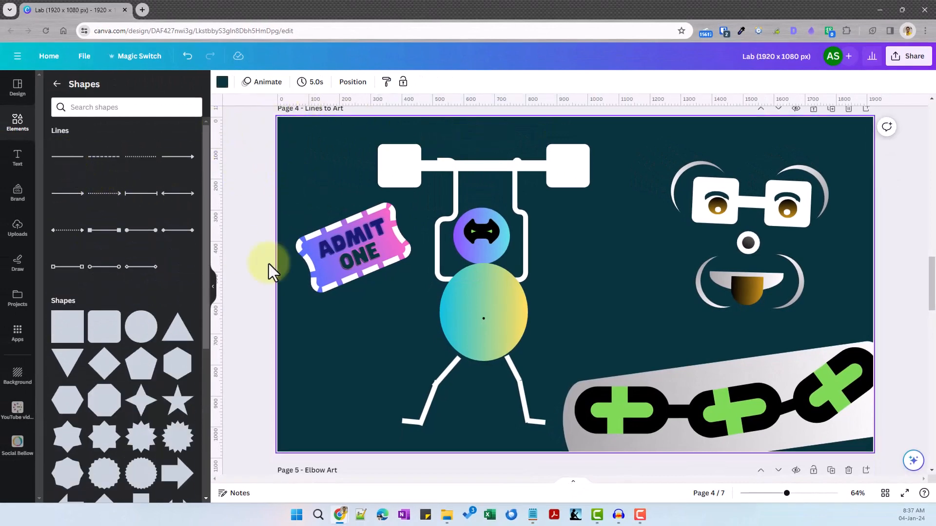
pyautogui.press('l')
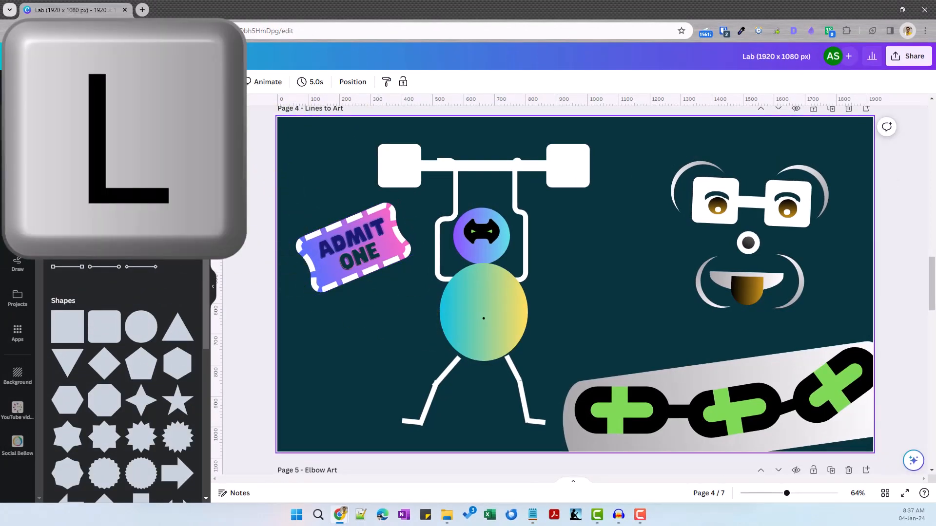
pyautogui.click(65, 157)
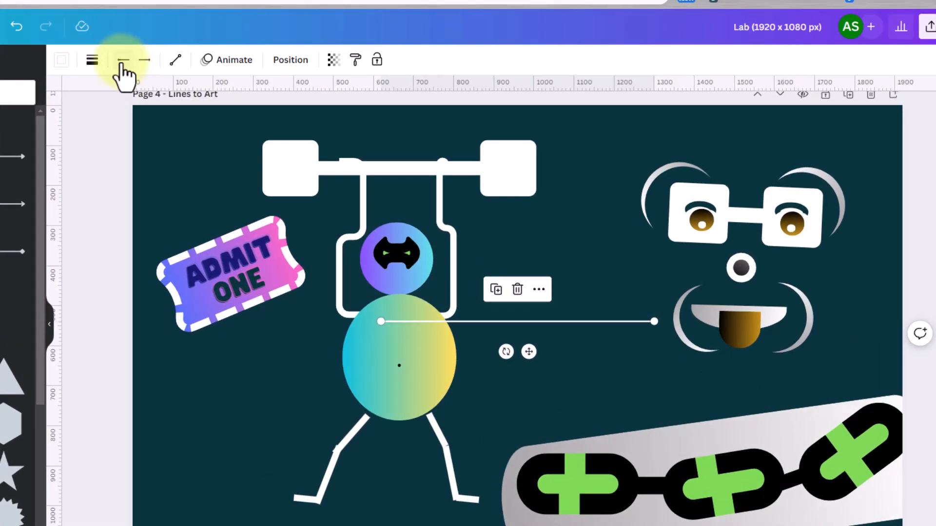
# Give the new line solid square ends on both sides and a heavier weight, shaping it into a short tilted dumbbell.
pyautogui.click(123, 60)
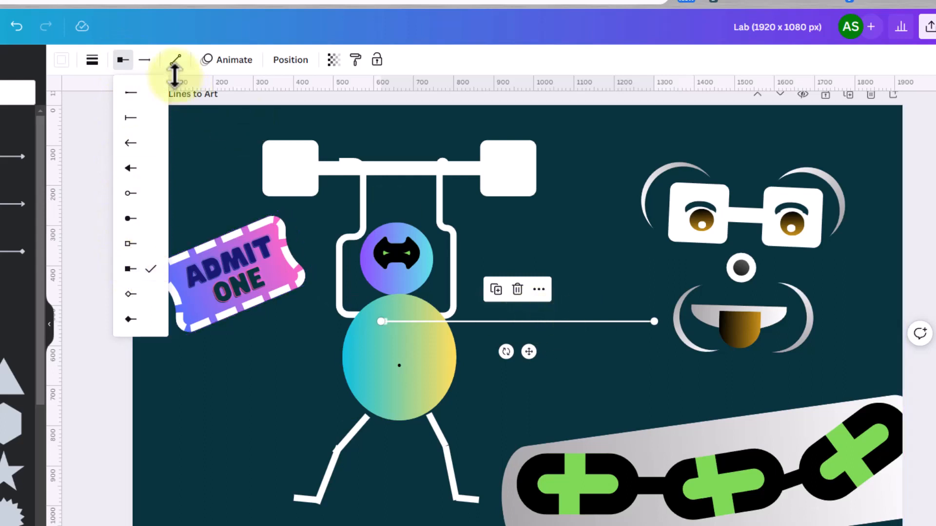
pyautogui.click(145, 59)
pyautogui.click(92, 59)
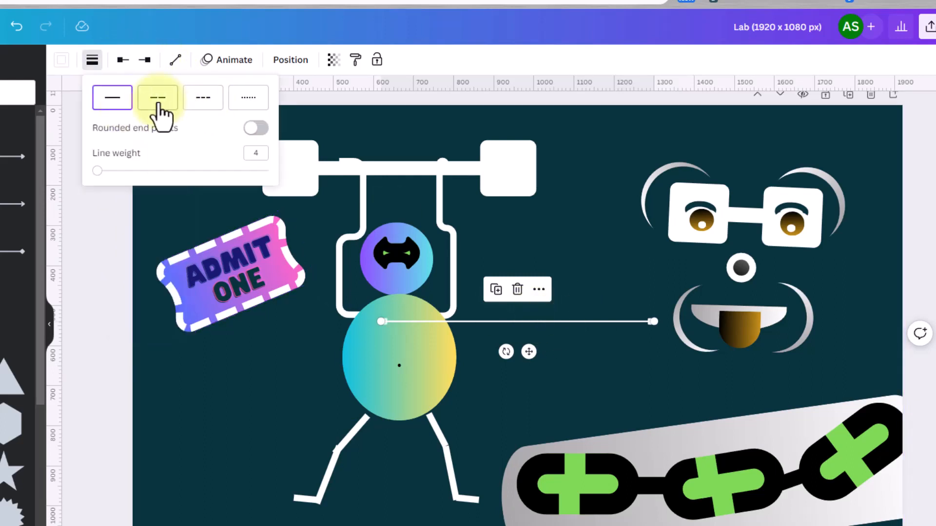
pyautogui.moveTo(98, 178); pyautogui.dragTo(202, 199)
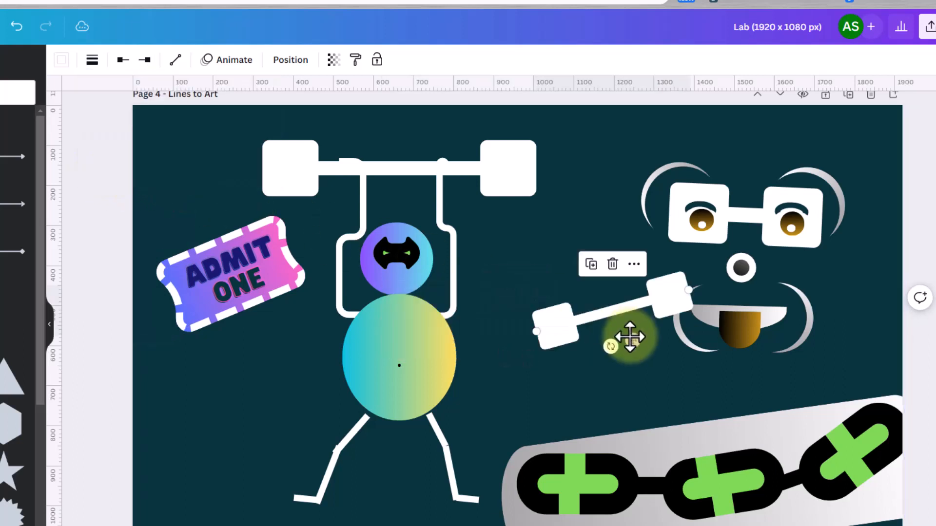
# Move the dumbbell above the bespectacled face and the grey circle of its left cheek crescent to the page's upper-right edge.
pyautogui.moveTo(630, 337); pyautogui.dragTo(820, 171)
pyautogui.click(672, 324)
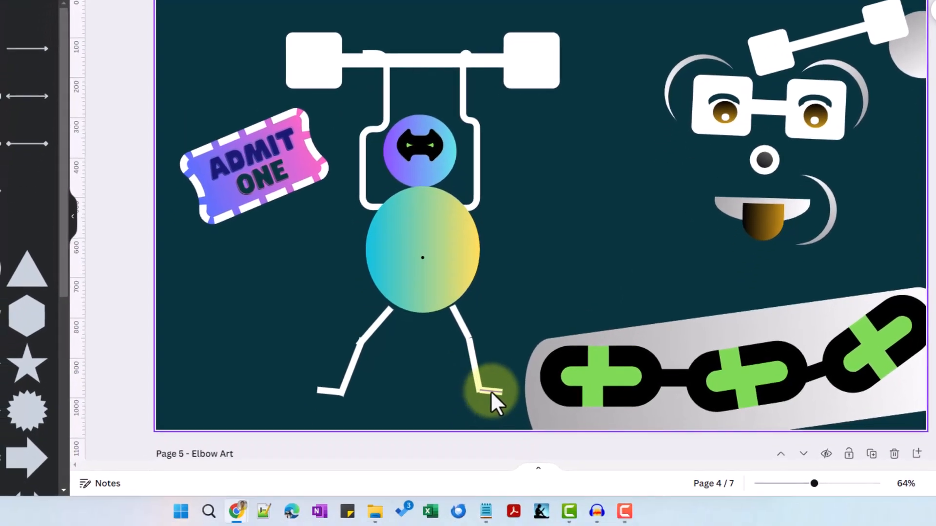
# Move the weightlifter's right foot line slightly down so it separates from the leg, and select the round body.
pyautogui.click(490, 390)
pyautogui.moveTo(503, 432); pyautogui.dragTo(505, 437)
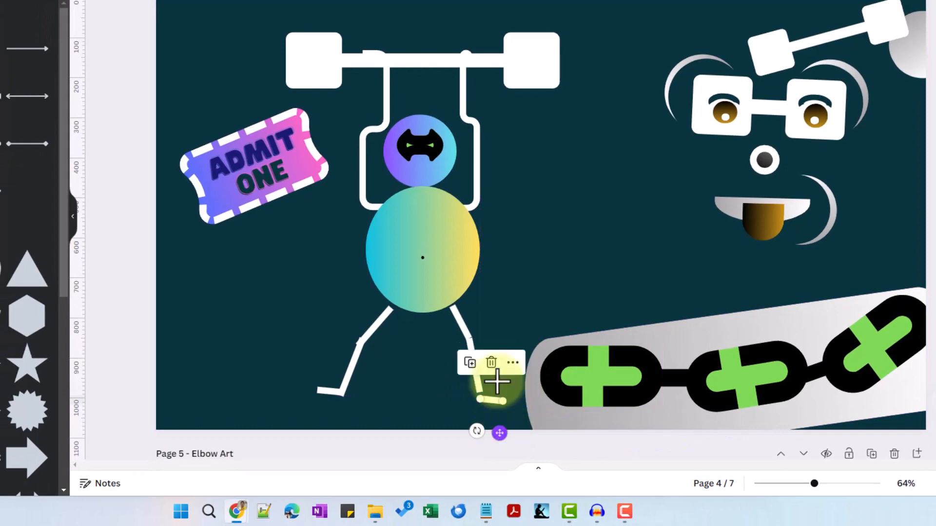
pyautogui.click(431, 259)
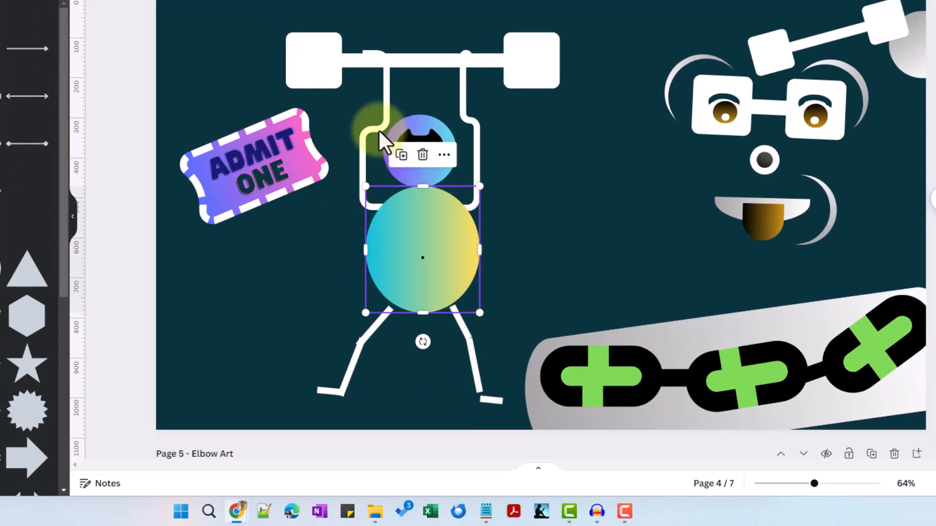
# Enlarge the weightlifter's black face shape, set its corner rounding to 0 and border weight to 29, and check its base shape.
pyautogui.click(428, 144)
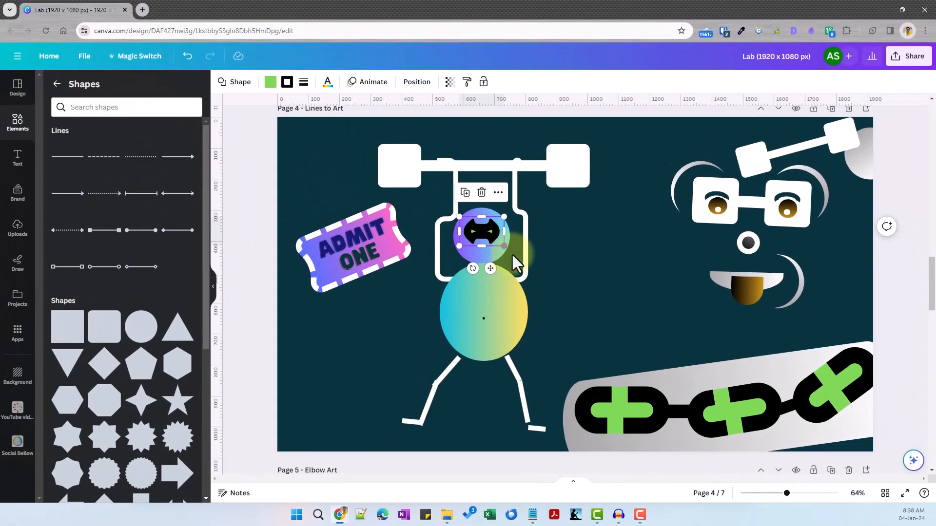
pyautogui.moveTo(494, 234); pyautogui.dragTo(635, 326)
pyautogui.click(285, 61)
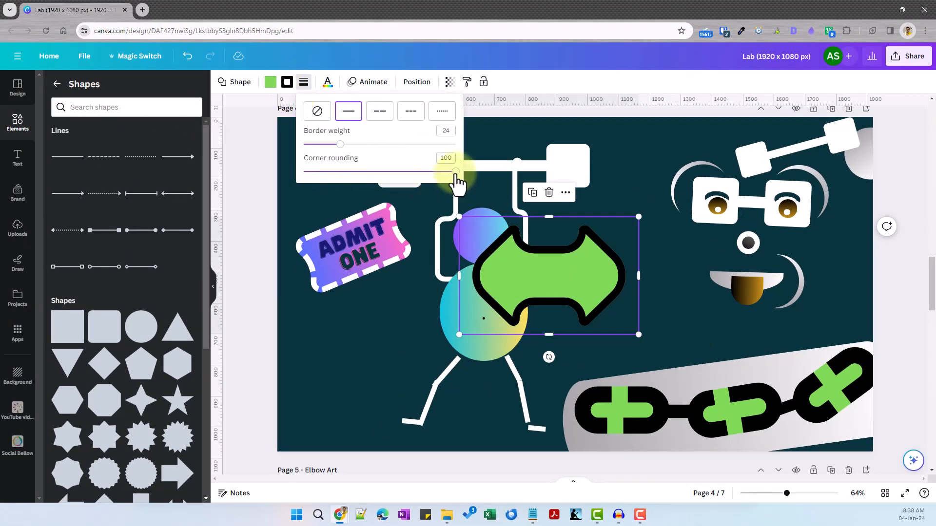
pyautogui.moveTo(455, 174); pyautogui.dragTo(349, 156)
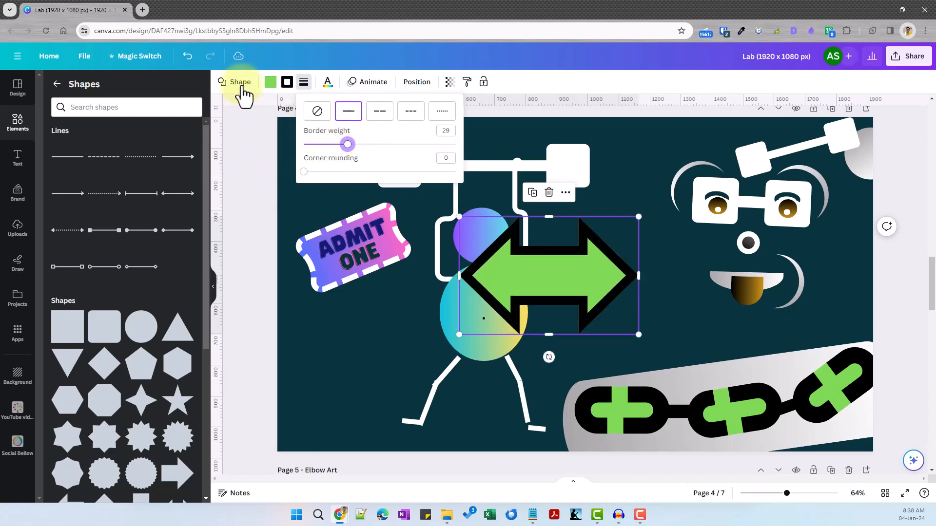
pyautogui.click(235, 82)
pyautogui.scroll(-4, 131, 280)
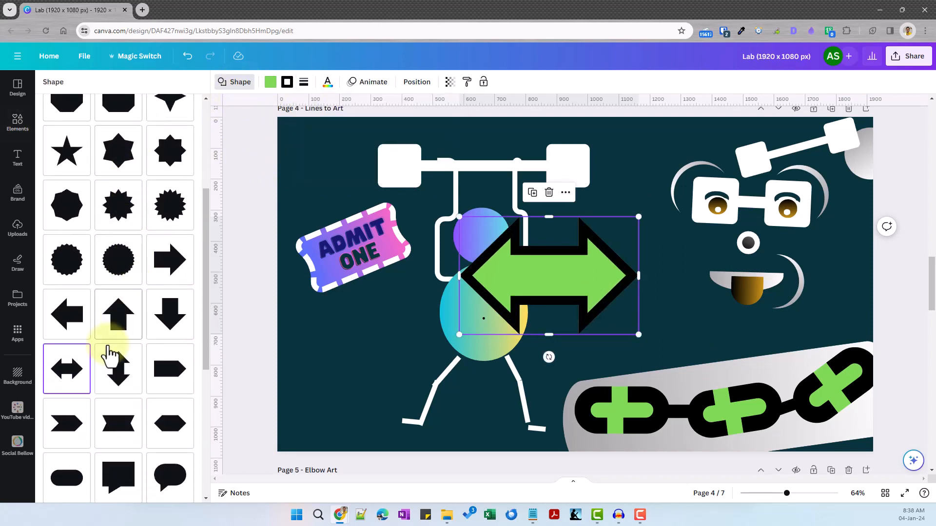
pyautogui.click(792, 428)
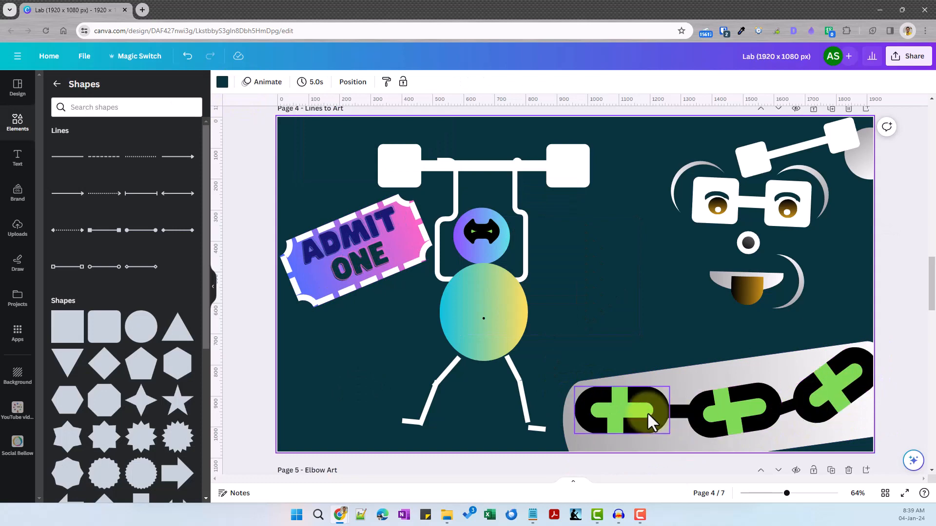
# Check the base shape of the first chain link and set its border weight to 49.
pyautogui.click(626, 409)
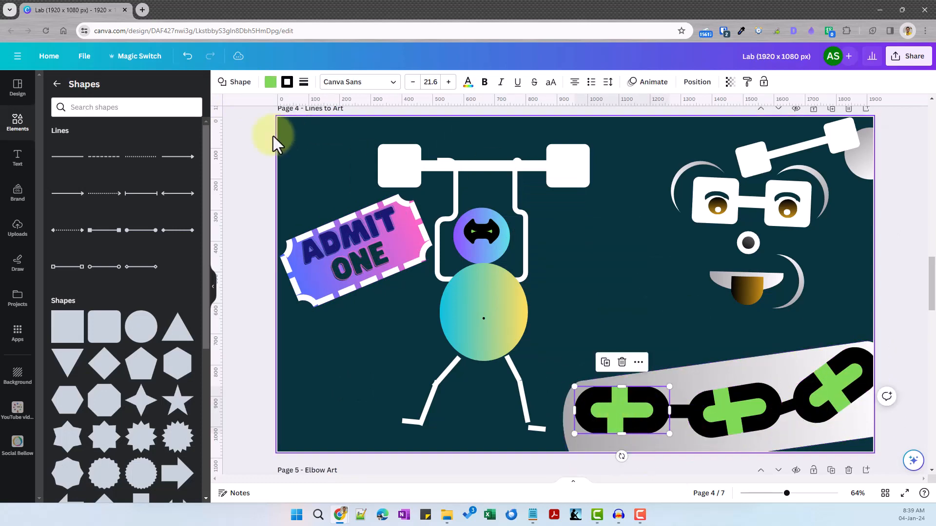
pyautogui.click(236, 82)
pyautogui.moveTo(204, 241); pyautogui.dragTo(209, 423)
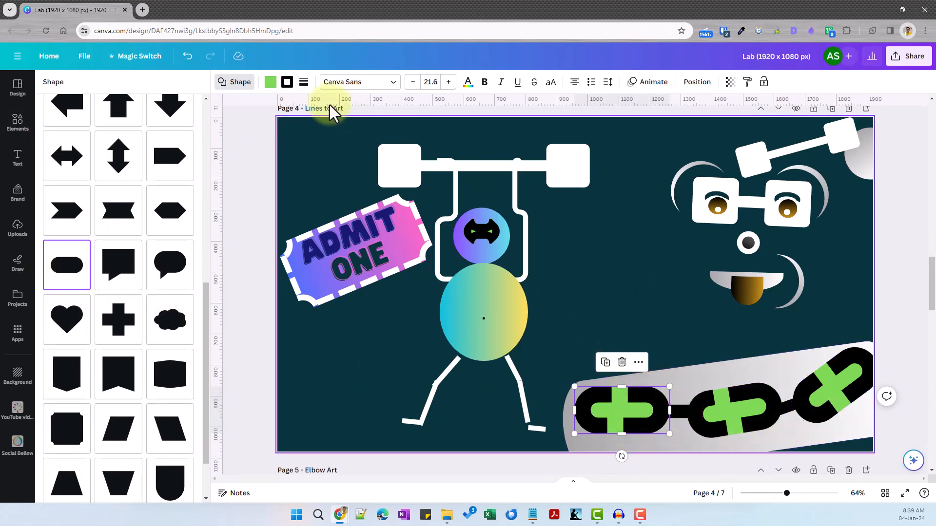
pyautogui.click(304, 82)
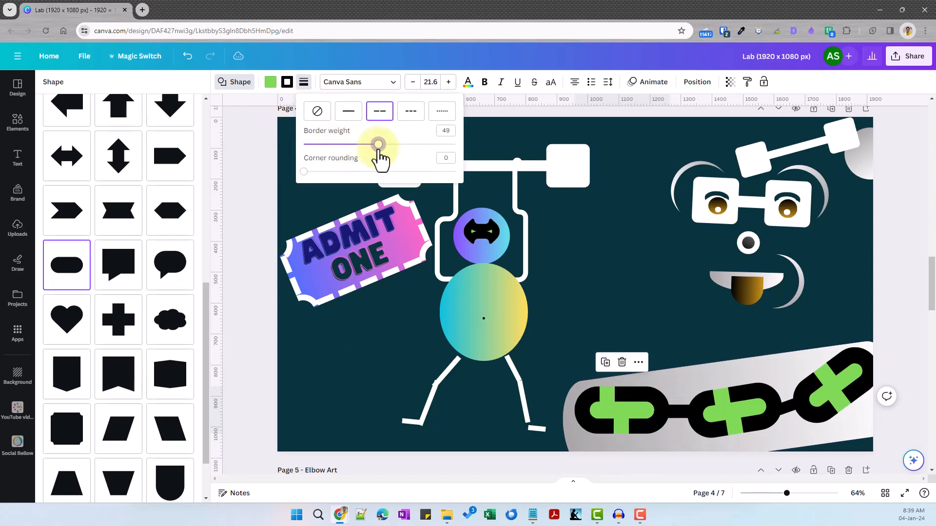
# Take the black connector out from between the first two chain links to check its base shape, and undo the move.
pyautogui.moveTo(677, 411); pyautogui.dragTo(665, 334)
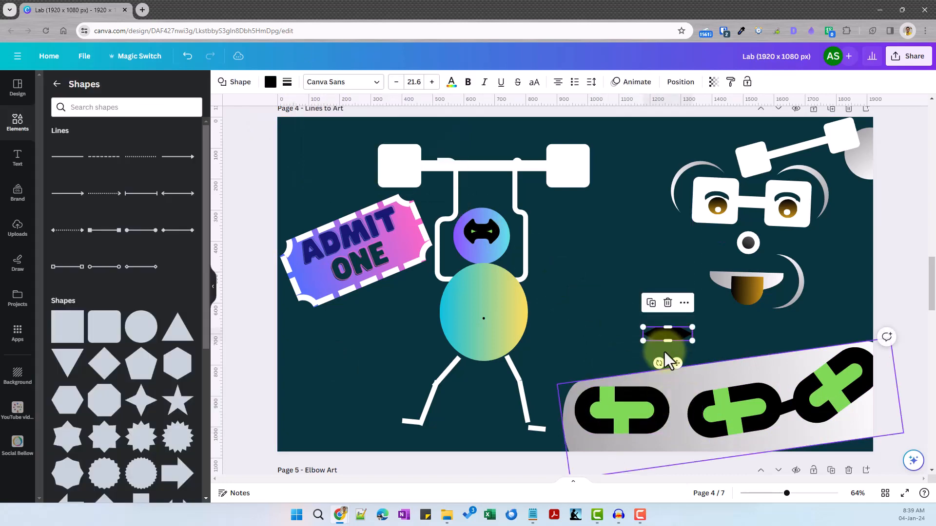
pyautogui.click(239, 83)
pyautogui.scroll(-5, 132, 298)
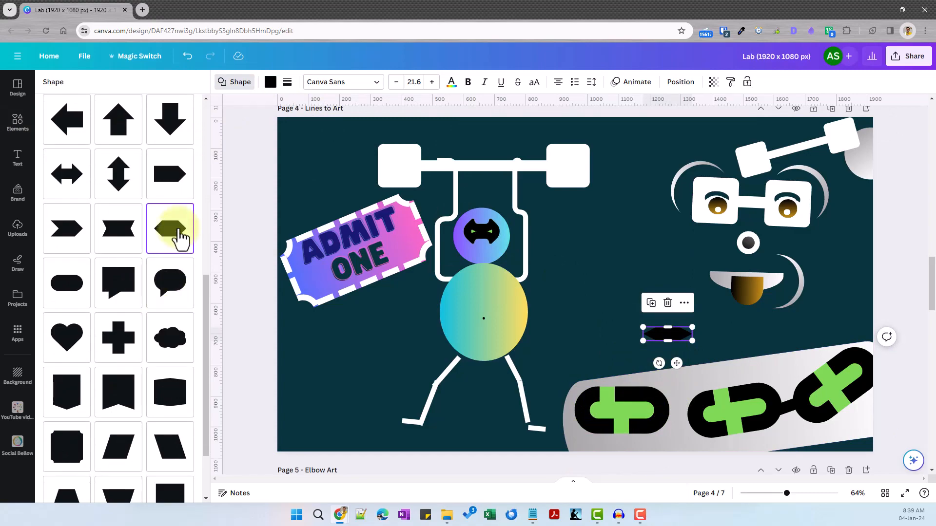
pyautogui.hotkey('ctrl', 'z')
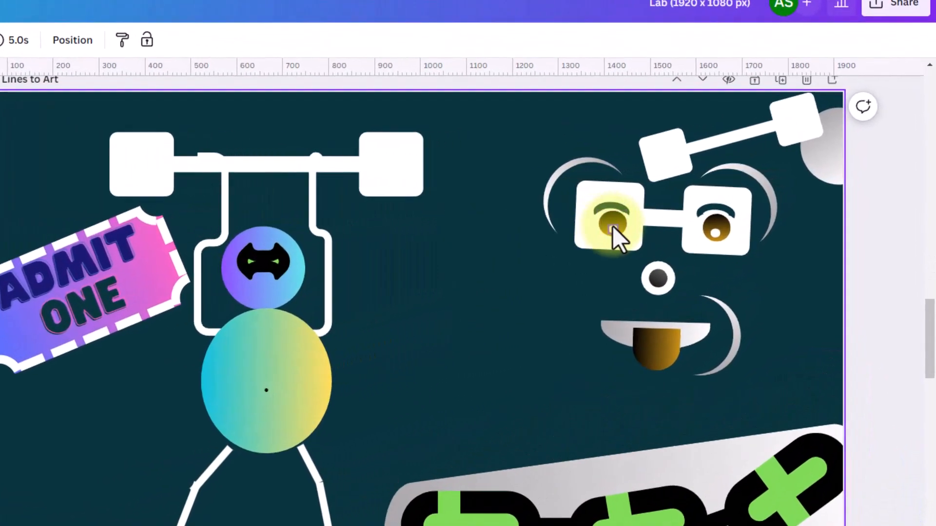
# Pull the brown pupil and the overlapping pieces off the face's left eye to expose its layered shapes.
pyautogui.click(607, 234)
pyautogui.click(589, 209)
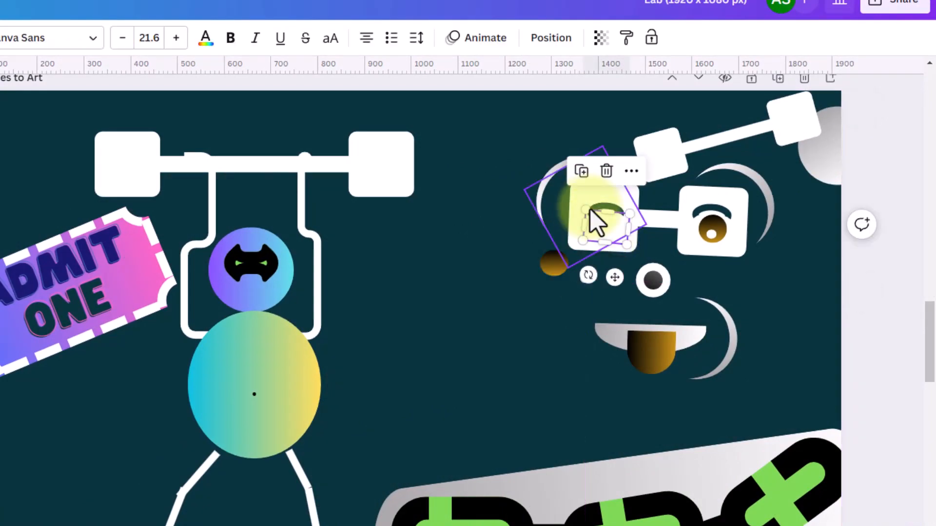
pyautogui.moveTo(601, 233); pyautogui.dragTo(500, 243)
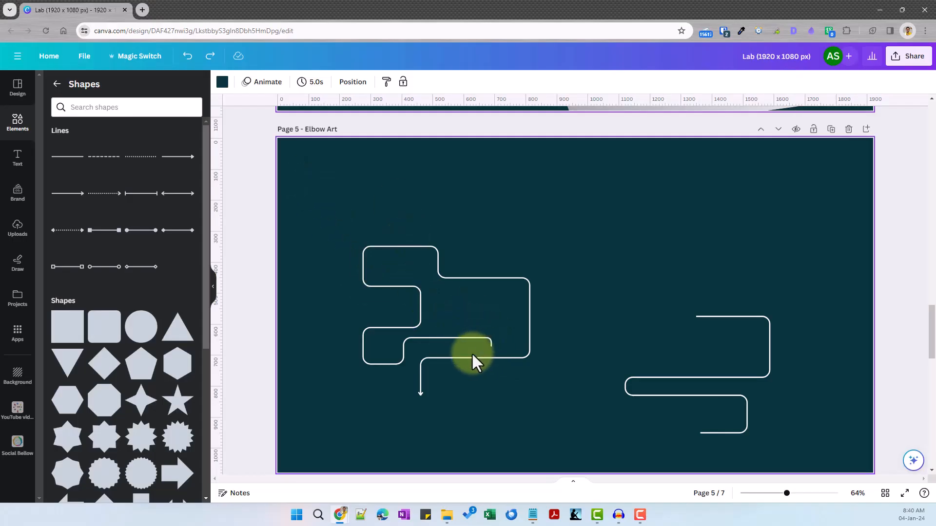
# Change the multi-bend arrow line on the Elbow Art page to Straight, inspect its end styles, and change it back to Elbowed.
pyautogui.click(440, 274)
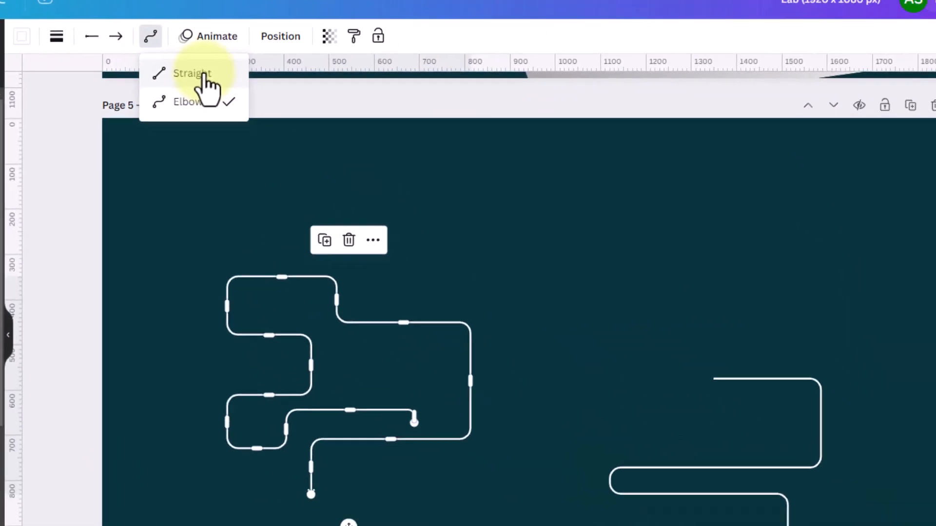
pyautogui.click(198, 71)
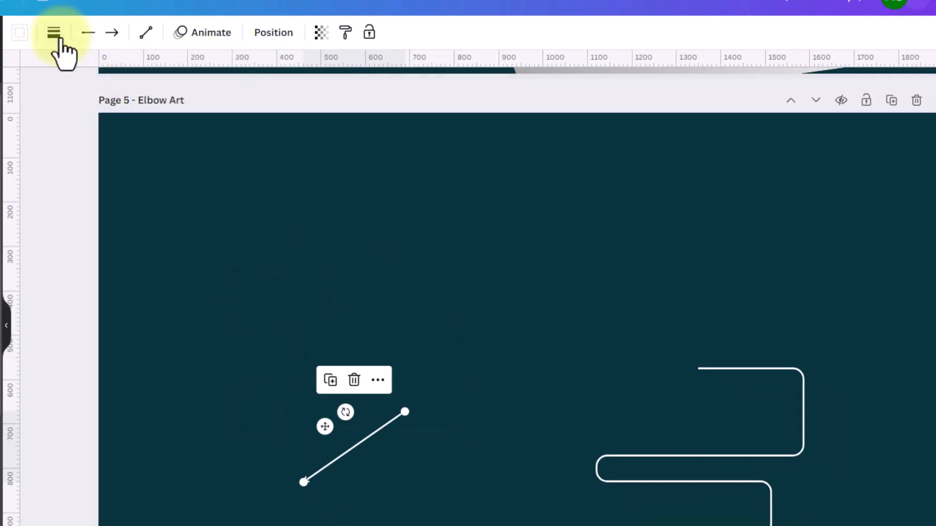
pyautogui.click(112, 33)
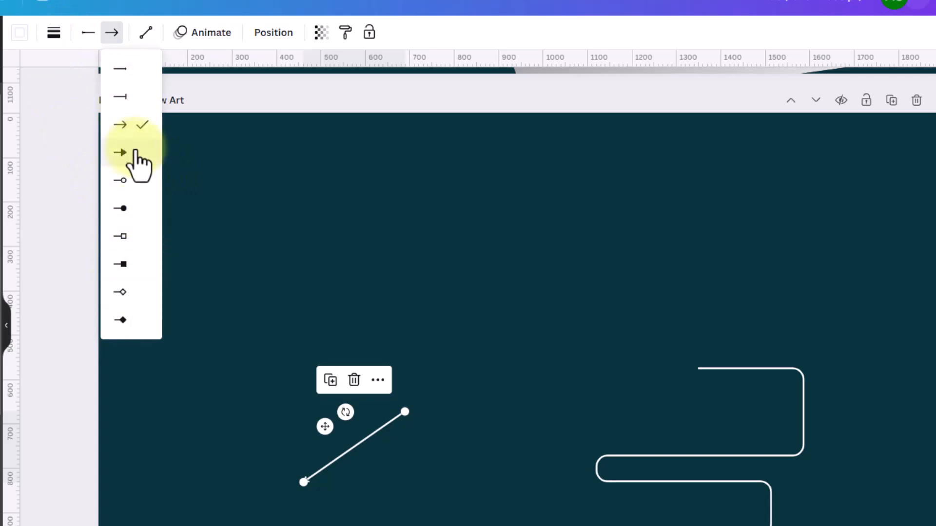
pyautogui.click(146, 32)
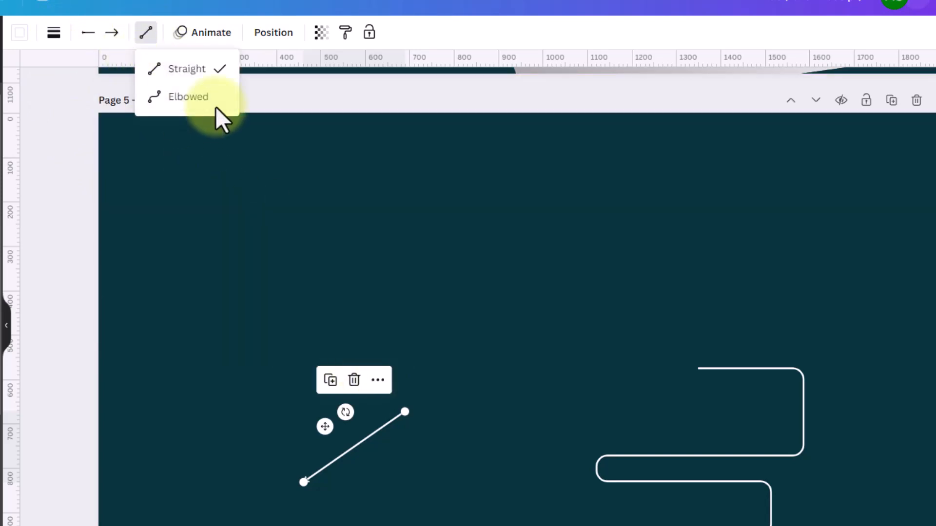
pyautogui.click(189, 98)
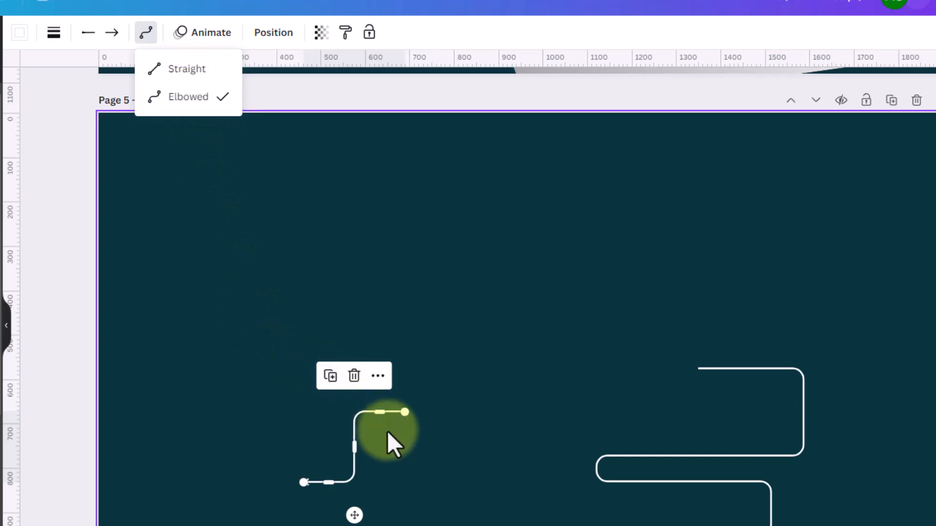
# Reshape the elbowed arrow line by raising its upper segment, pulling out its vertical segment, and shifting its start to add more bends.
pyautogui.moveTo(380, 412); pyautogui.dragTo(380, 323)
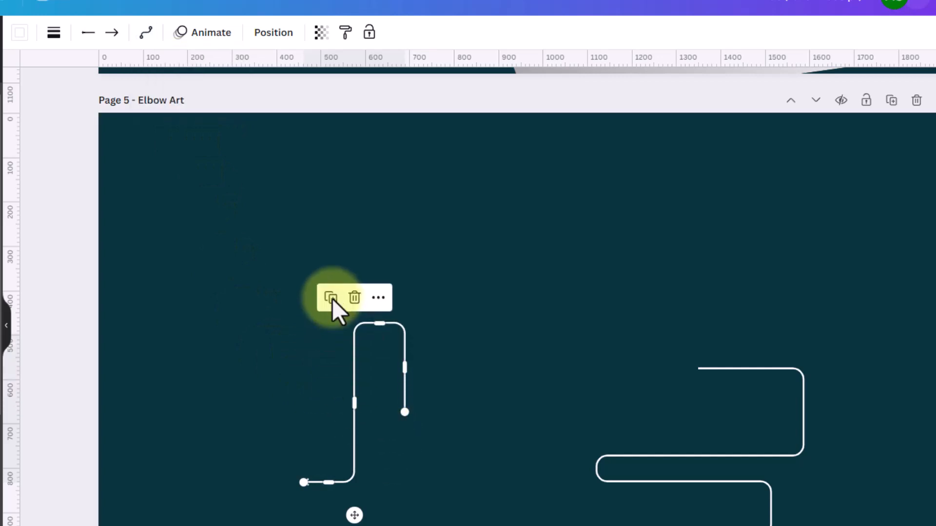
pyautogui.moveTo(404, 349); pyautogui.dragTo(471, 349)
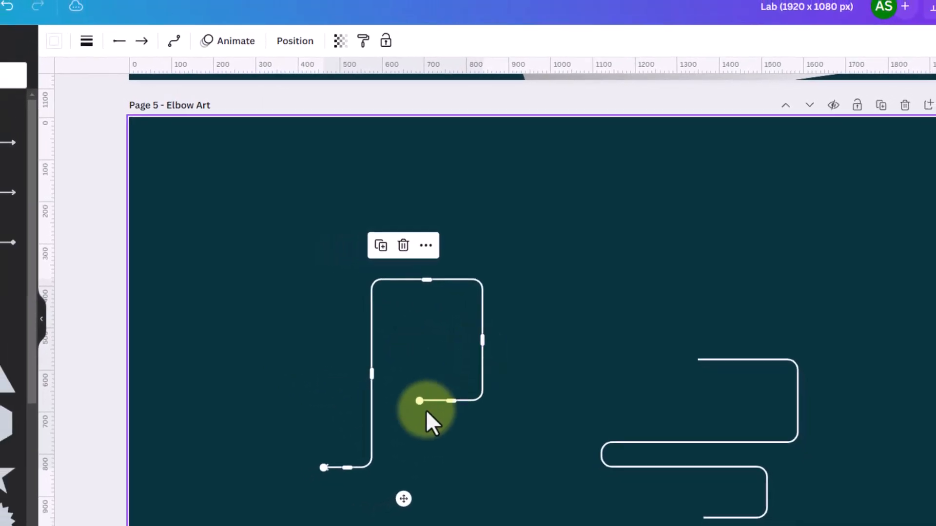
pyautogui.moveTo(419, 401)
pyautogui.mouseDown()
pyautogui.moveTo(429, 396)
pyautogui.moveTo(409, 401)
pyautogui.mouseUp()
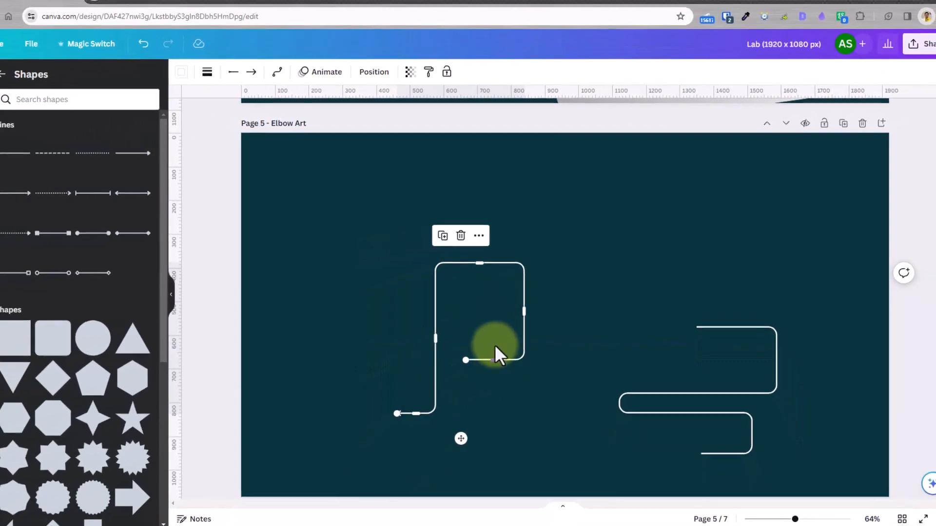
pyautogui.moveTo(493, 358); pyautogui.dragTo(489, 320)
pyautogui.moveTo(464, 364); pyautogui.dragTo(489, 373)
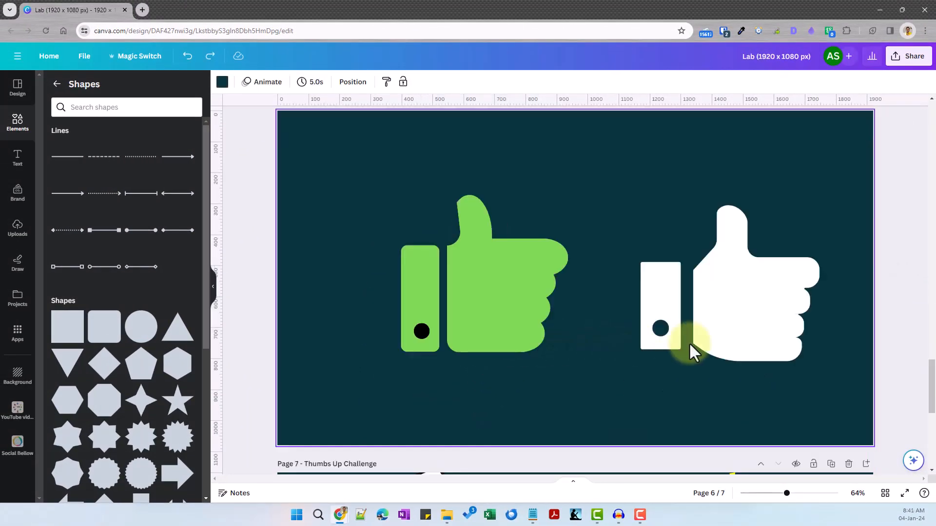
# Select the white thumbs-up image, and move the green thumbs-up's cuff away from its hand and button.
pyautogui.click(736, 358)
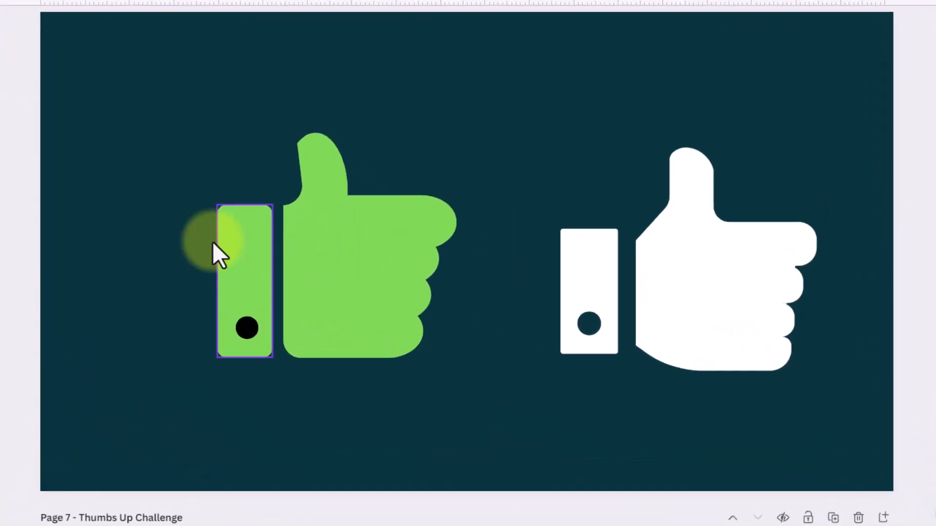
pyautogui.moveTo(402, 280); pyautogui.dragTo(358, 258)
pyautogui.moveTo(155, 223); pyautogui.dragTo(156, 222)
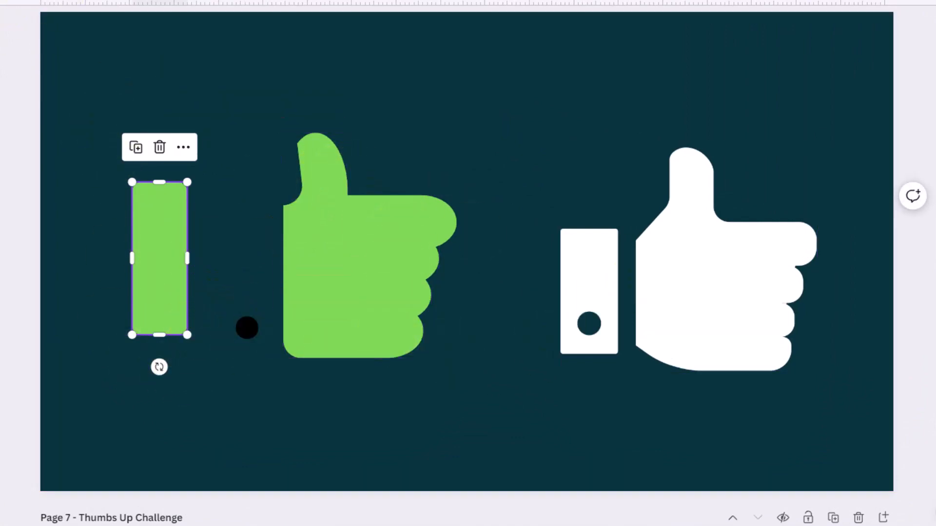
# Take the top finger out of the green hand and check its base shape.
pyautogui.click(422, 223)
pyautogui.moveTo(422, 223); pyautogui.dragTo(555, 118)
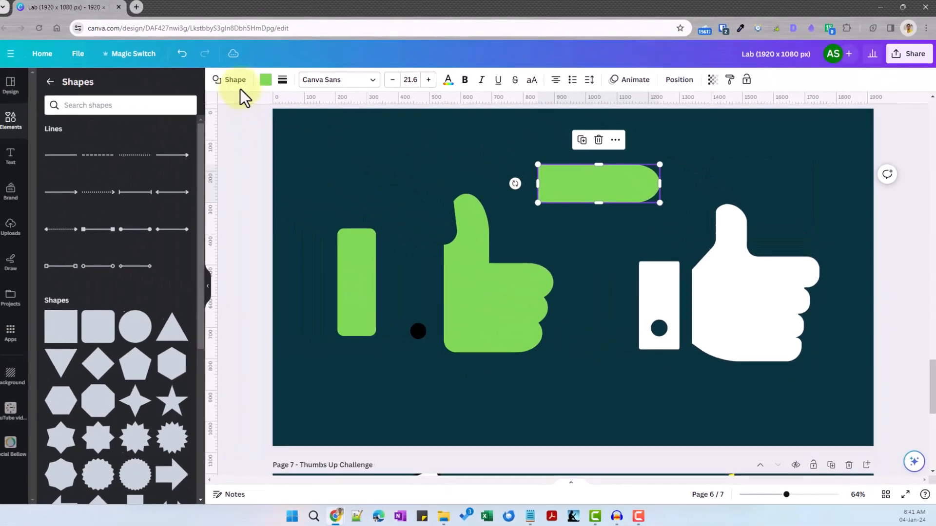
pyautogui.click(236, 82)
pyautogui.scroll(-10, 146, 302)
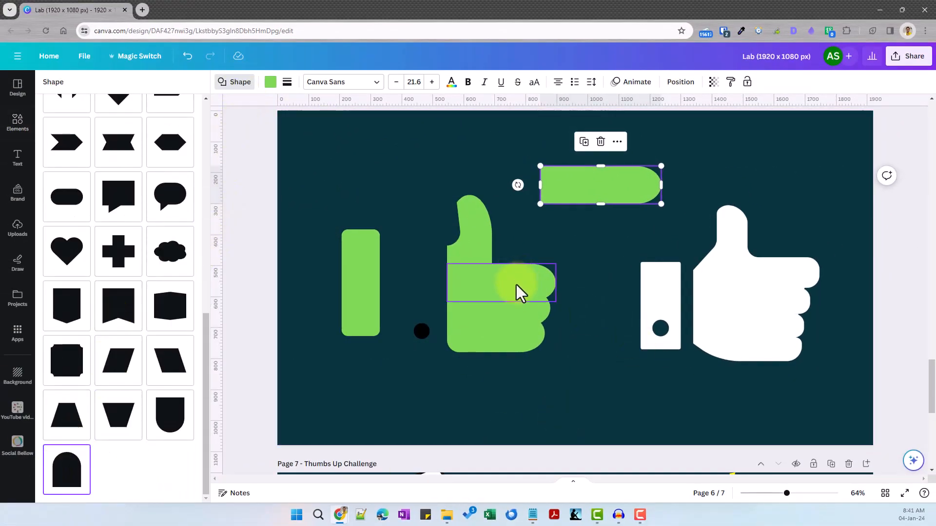
# Spread the green hand's three remaining fingers and its thumb apart as separate pieces.
pyautogui.moveTo(518, 293); pyautogui.dragTo(623, 234)
pyautogui.moveTo(515, 317); pyautogui.dragTo(594, 288)
pyautogui.moveTo(524, 341); pyautogui.dragTo(600, 397)
pyautogui.moveTo(487, 210); pyautogui.dragTo(517, 167)
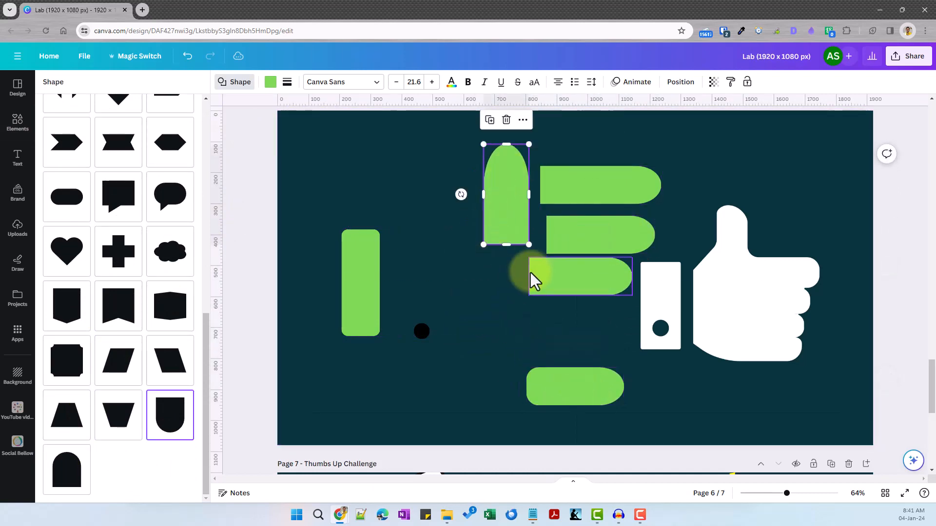
# Check the base shape of the dark masking piece beside the thumb, and undo the moves that separated the green thumbs-up.
pyautogui.click(444, 229)
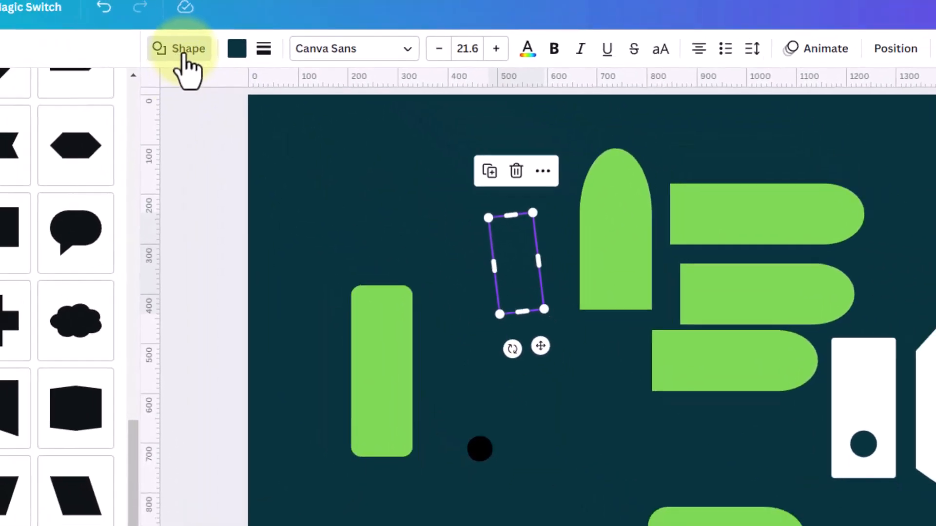
pyautogui.click(168, 41)
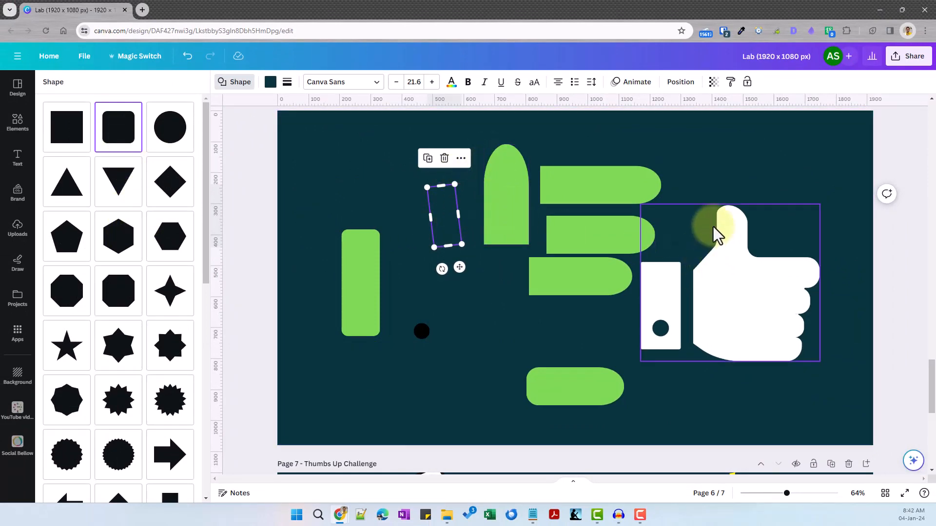
pyautogui.click(186, 56)
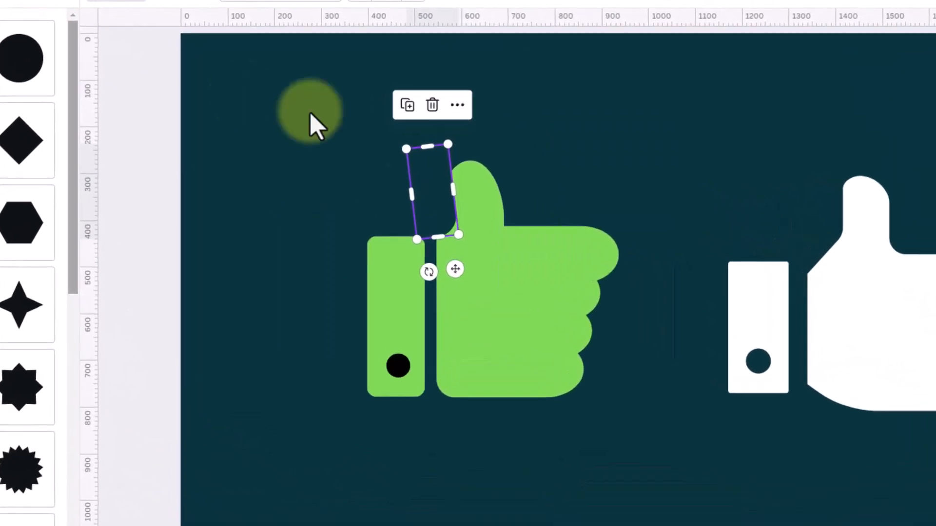
# Recolor the dark masking piece beside the green thumb yellow to expose it, and undo the color change.
pyautogui.moveTo(456, 213); pyautogui.dragTo(457, 214)
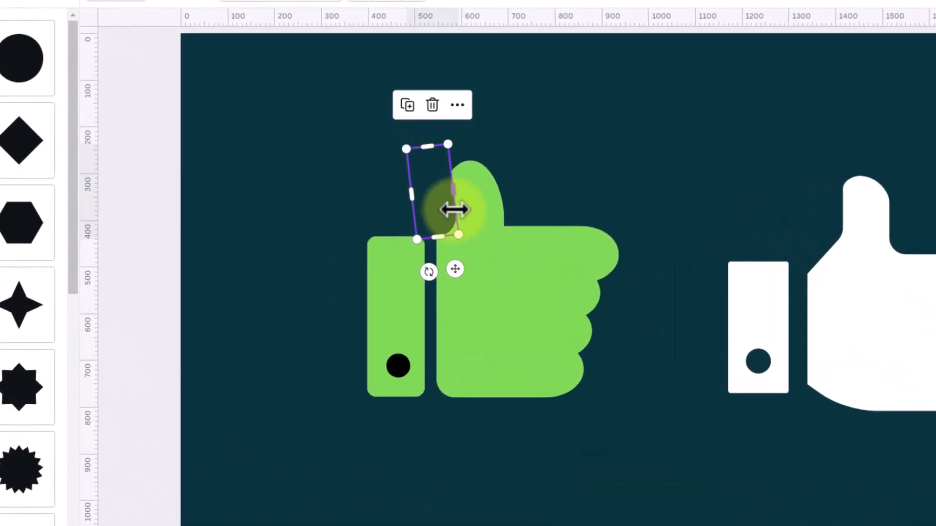
pyautogui.click(166, 5)
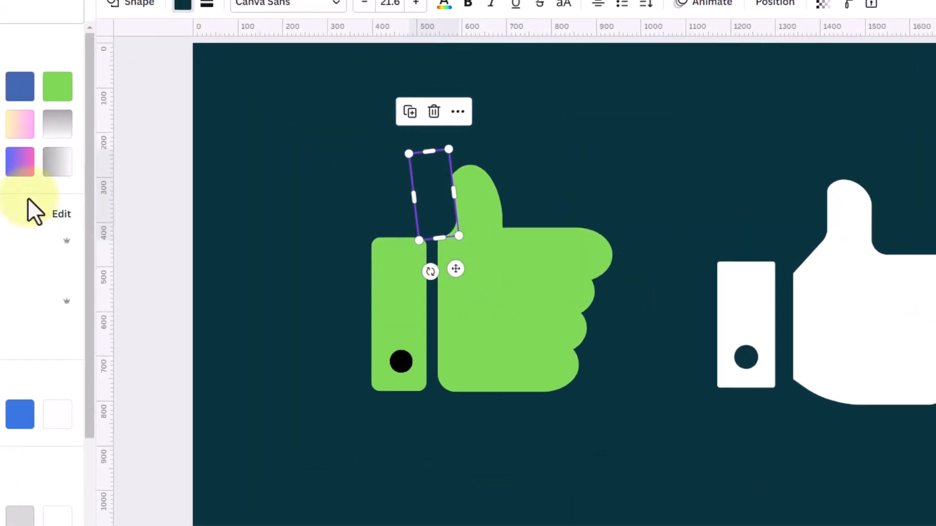
pyautogui.click(105, 167)
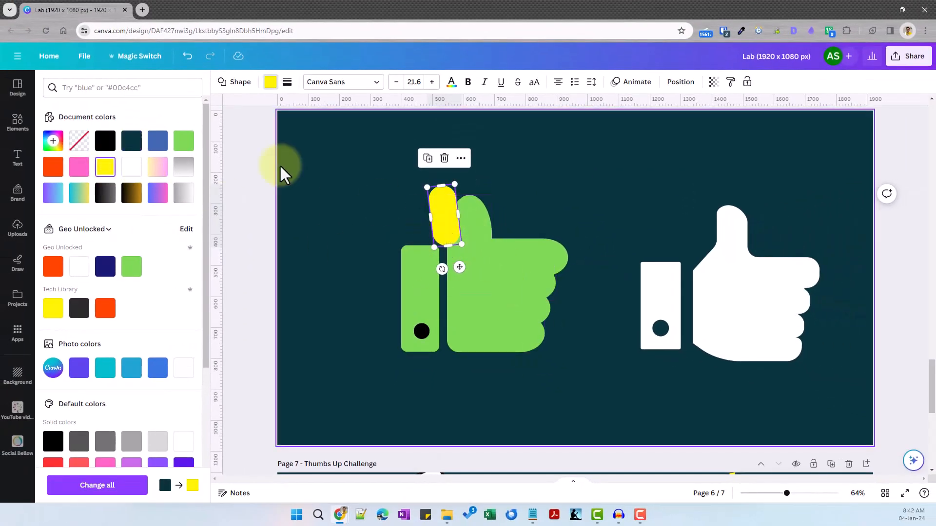
pyautogui.click(188, 57)
pyautogui.click(456, 228)
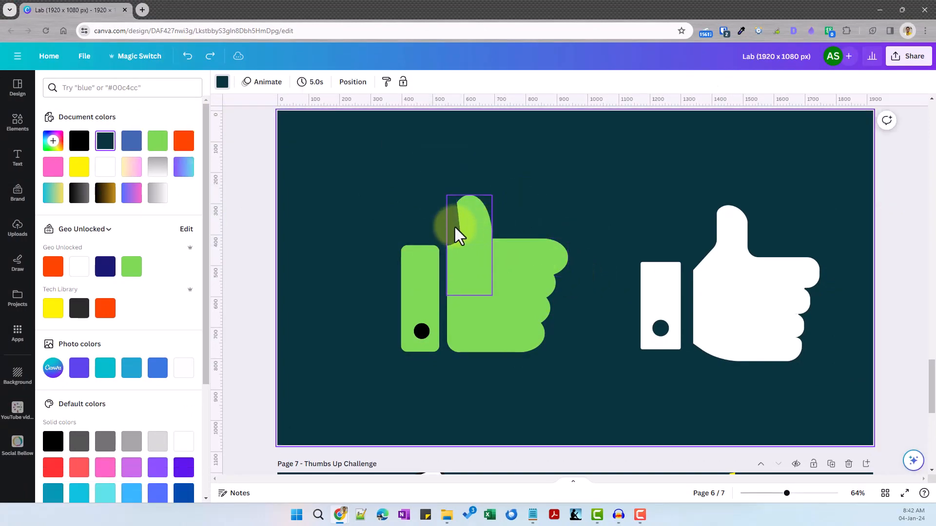
# Compare the image and shape-built thumbs-up versions on page 7, and return to the Elbow Art page.
pyautogui.scroll(-5, 519, 326)
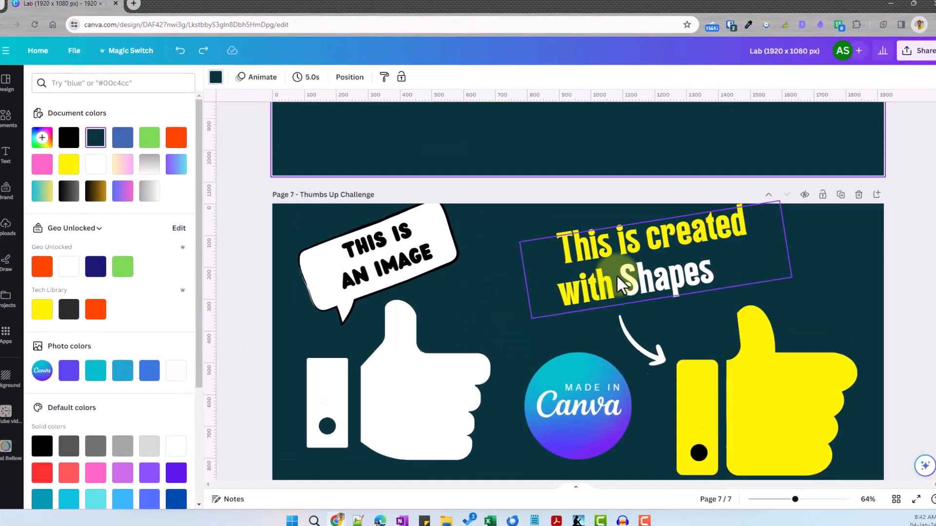
pyautogui.scroll(3, 612, 290)
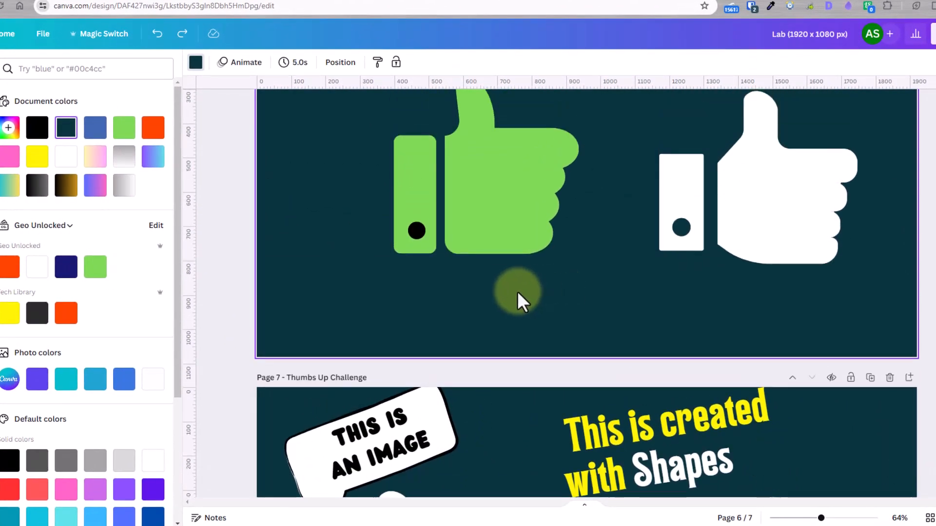
pyautogui.scroll(2, 480, 287)
pyautogui.scroll(3, 540, 305)
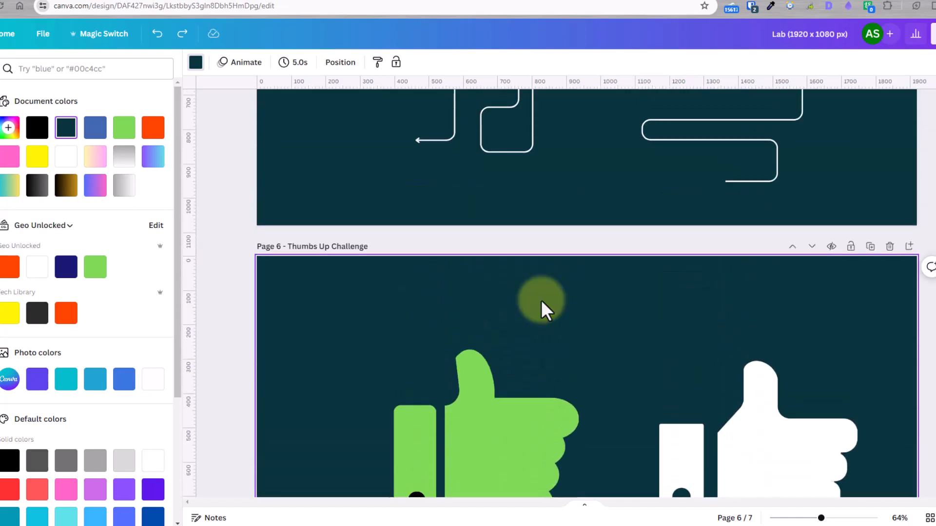
pyautogui.scroll(10, 592, 323)
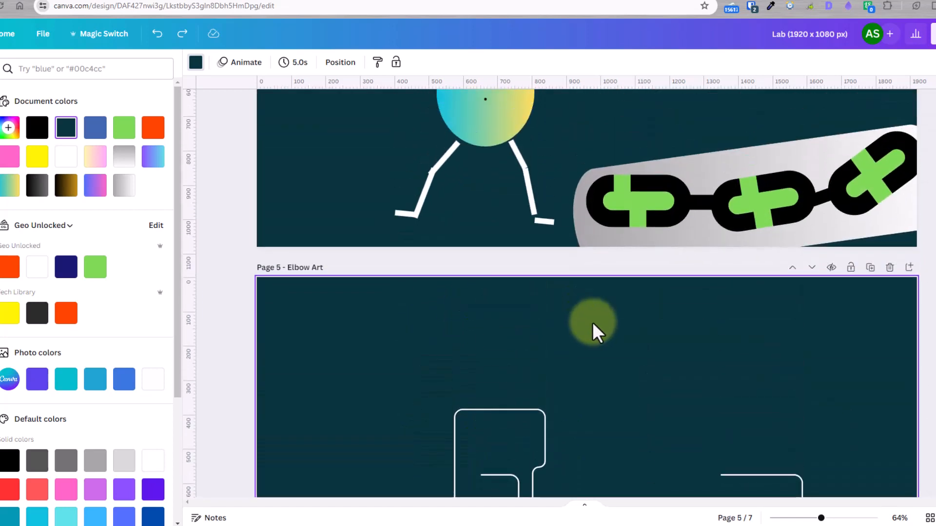